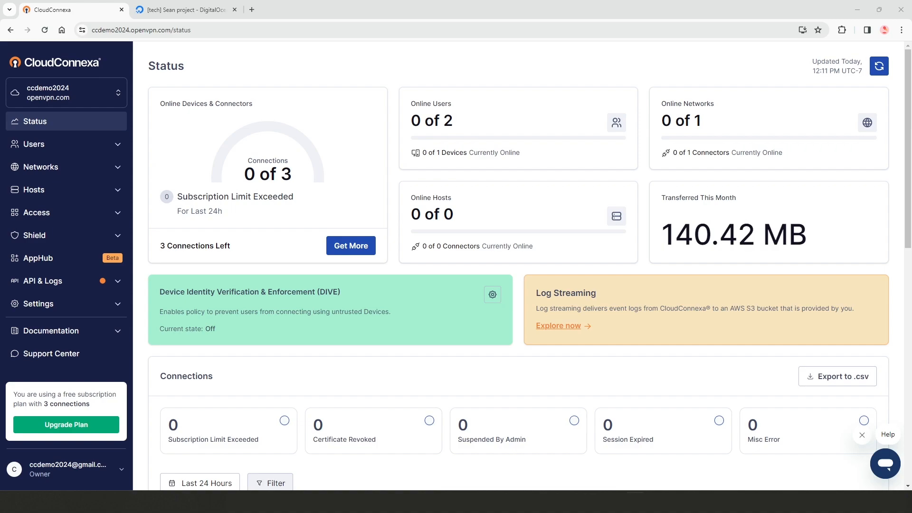
- Start adding a new network from the Networks page
left_click(114, 169)
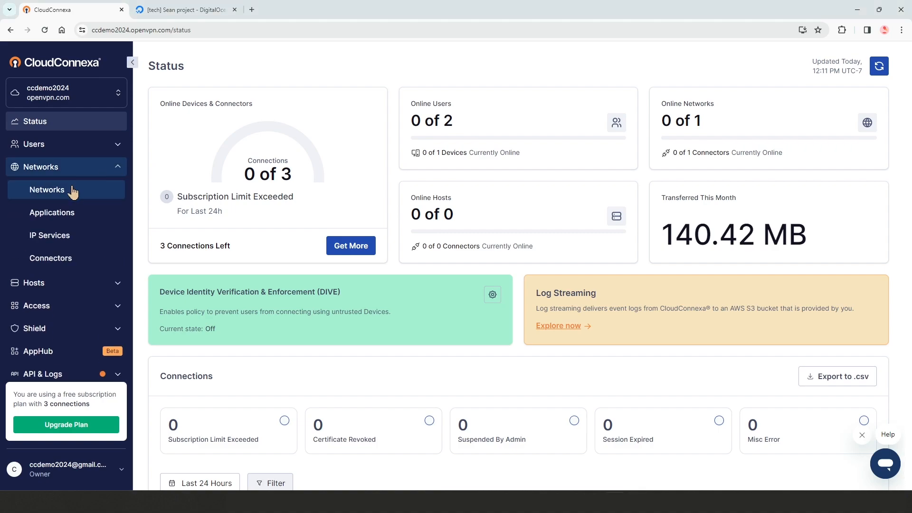
left_click(73, 190)
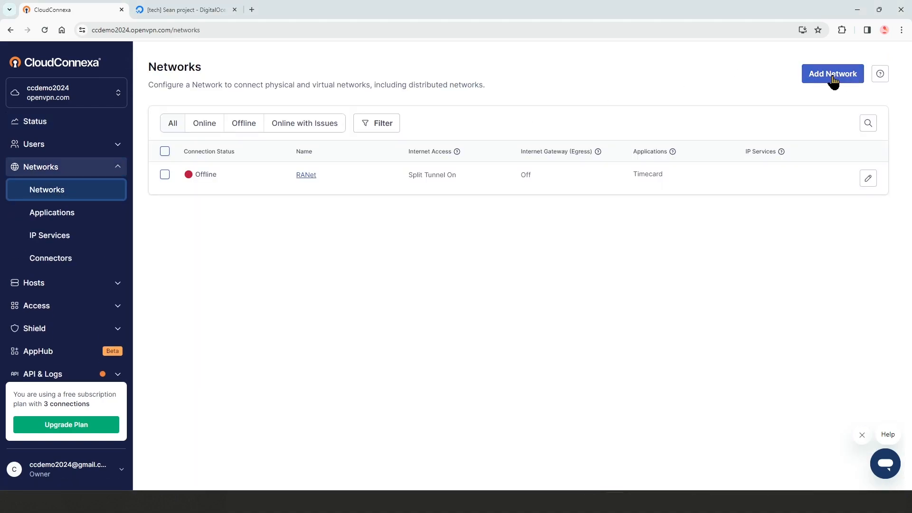
left_click(833, 78)
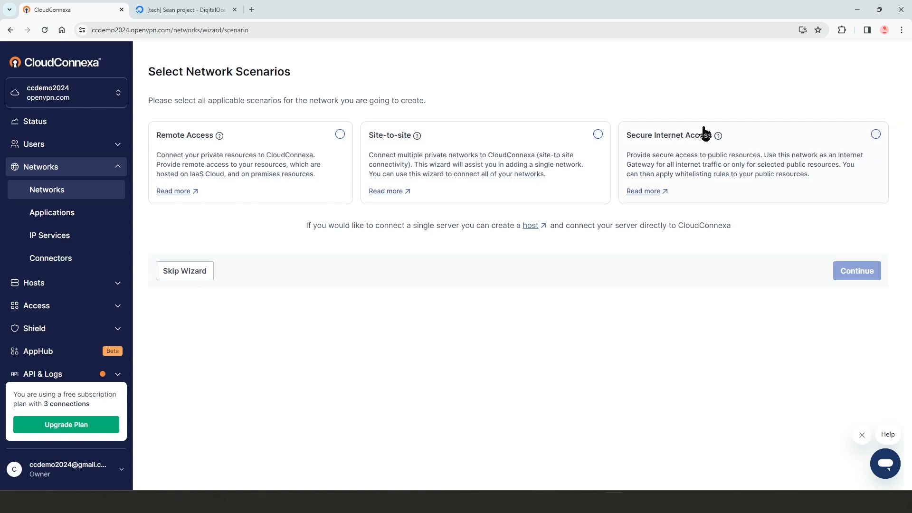
left_click(340, 134)
left_click(598, 135)
left_click(341, 134)
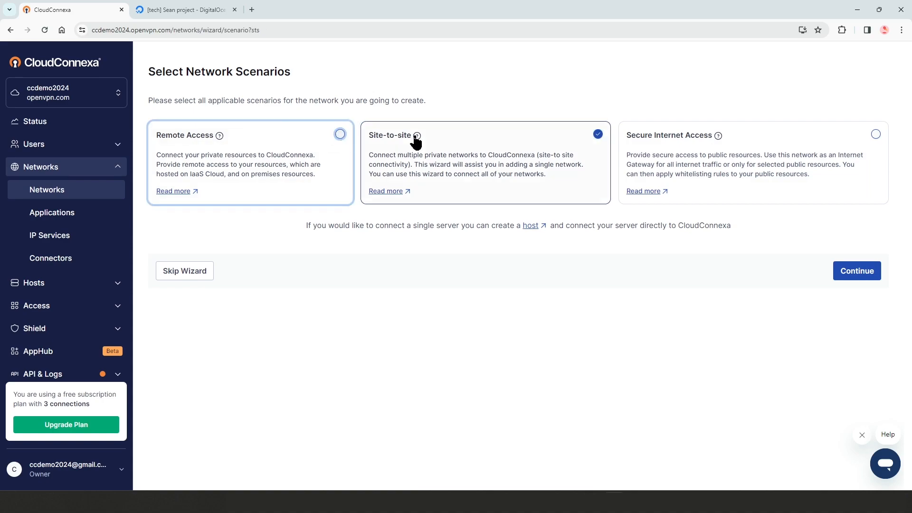
left_click(598, 135)
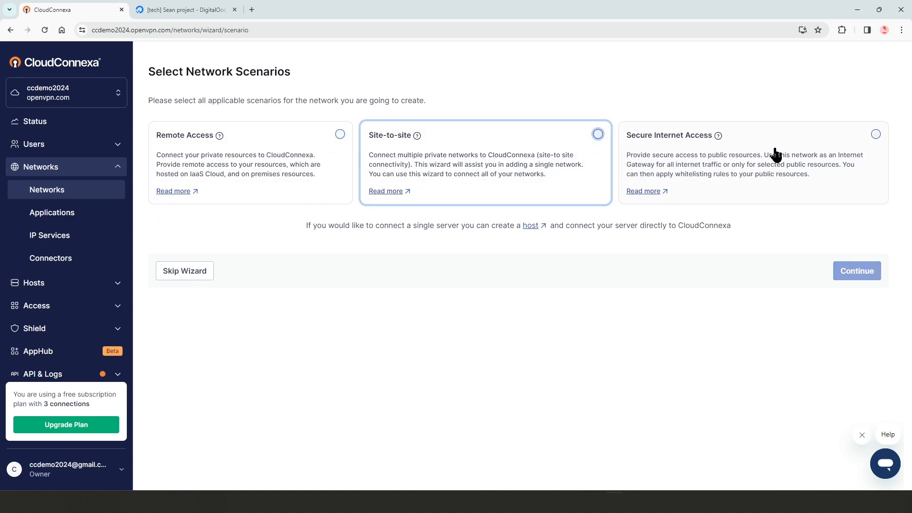
- Continue with the Secure Internet Access scenario and name the network ISec
left_click(876, 136)
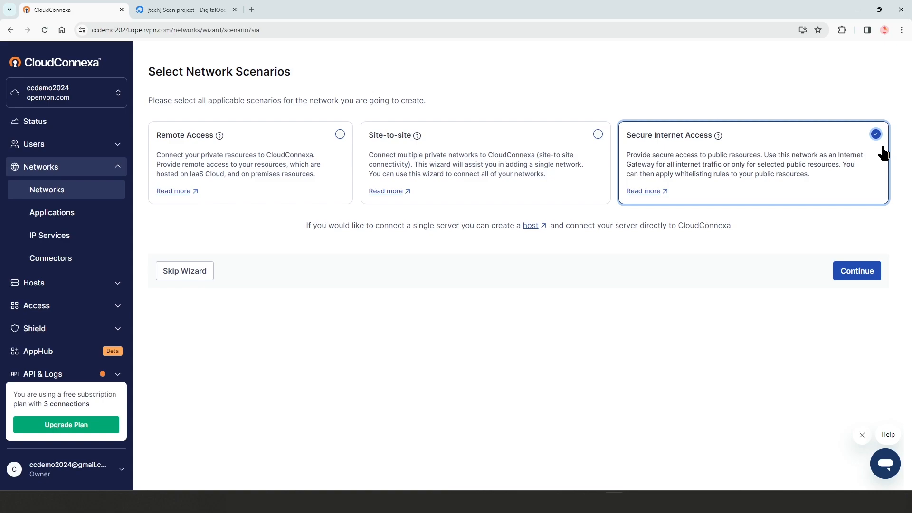
left_click(853, 276)
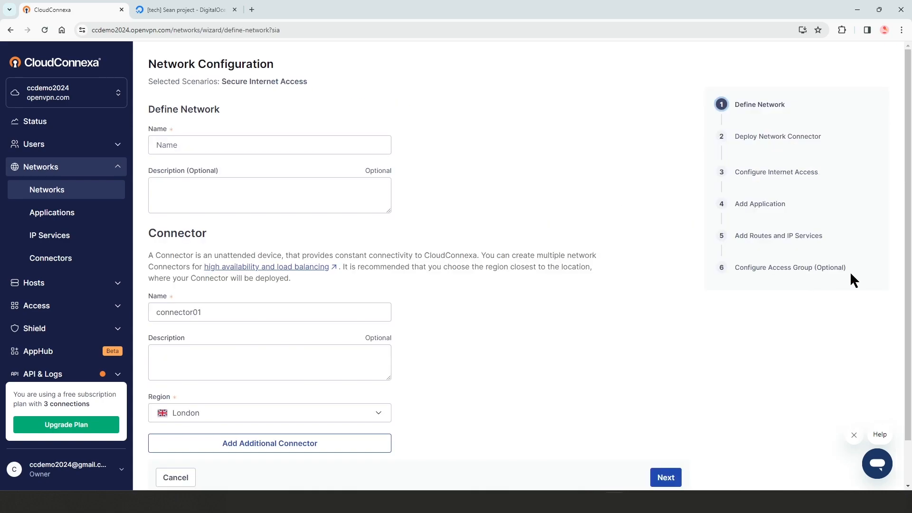
left_click(176, 144)
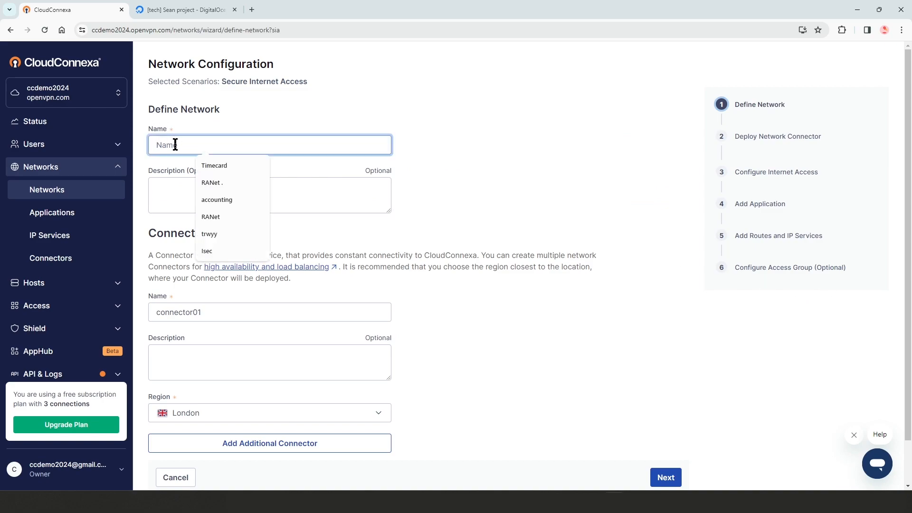
type("ISE")
key("BackSpace")
type("ec")
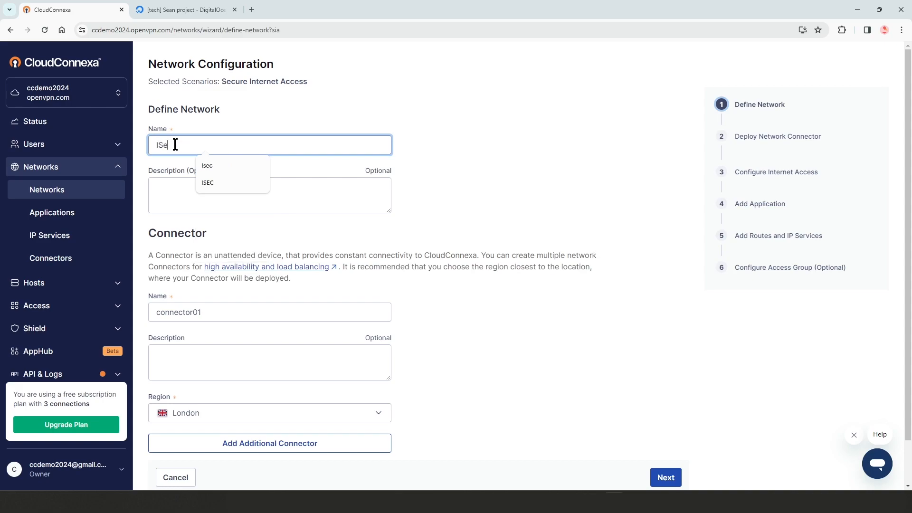
left_click(563, 119)
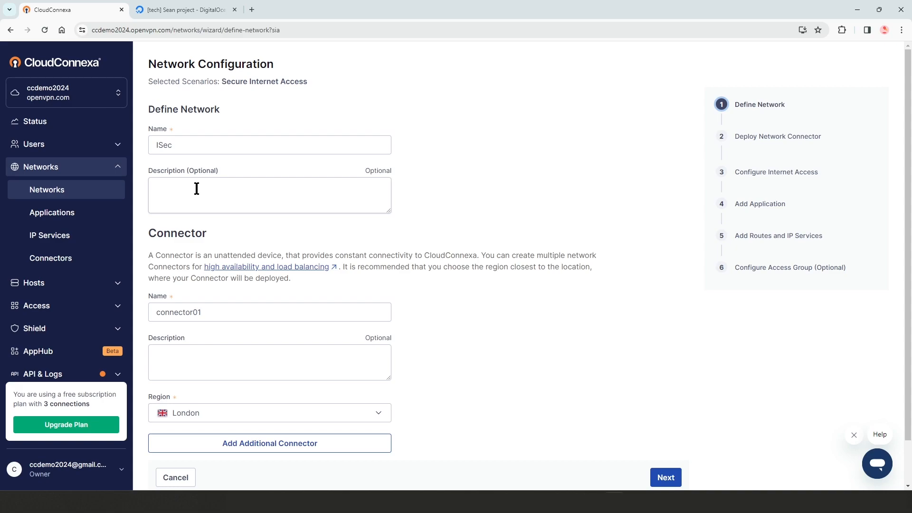
- Name the connector ISECConnector, set its region to Los Angeles (CA), and proceed to the connector deployment stage
scroll(196, 188, "down", 1)
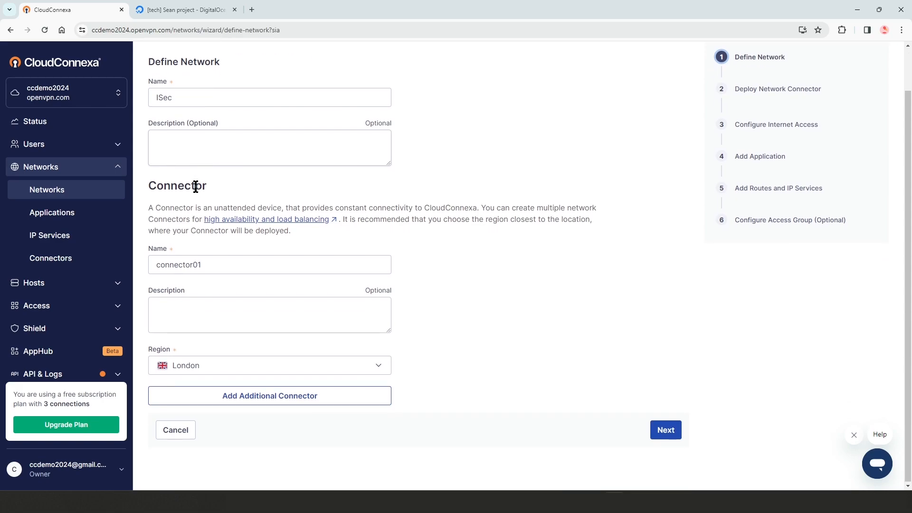
double_click(213, 264)
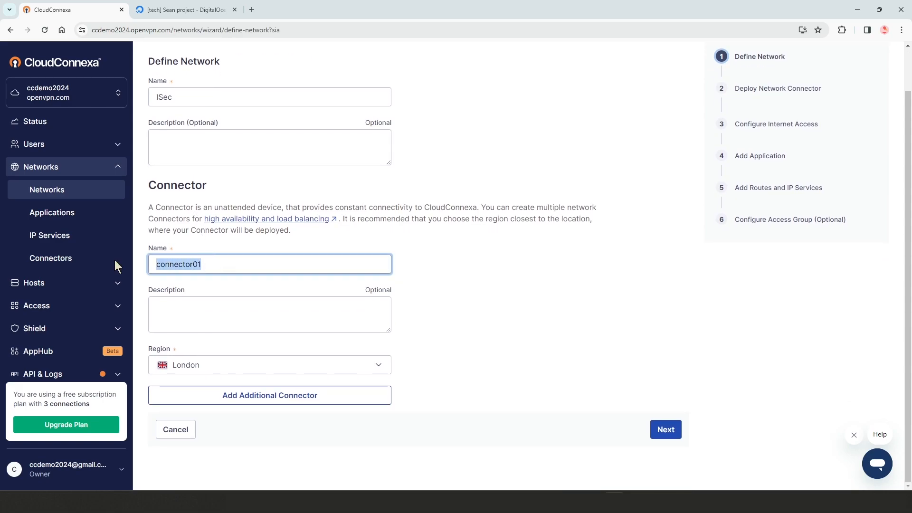
type("ISEC")
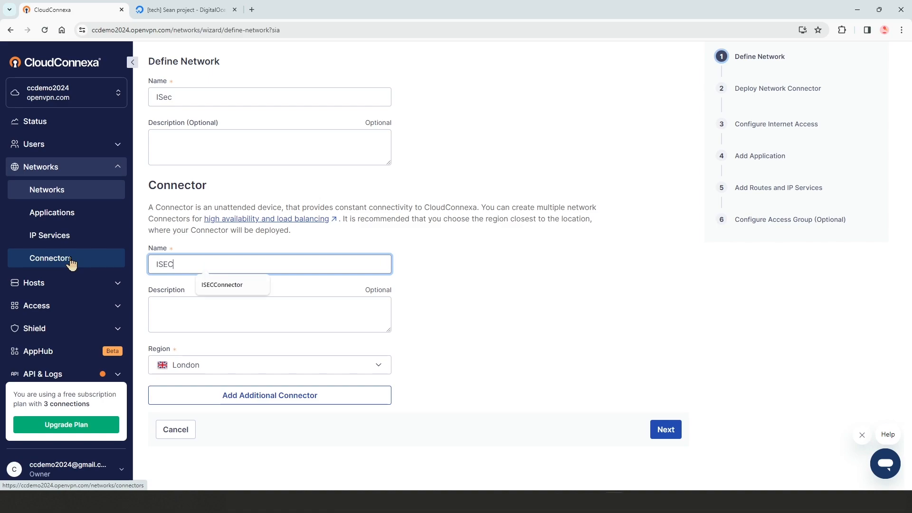
type("Connector")
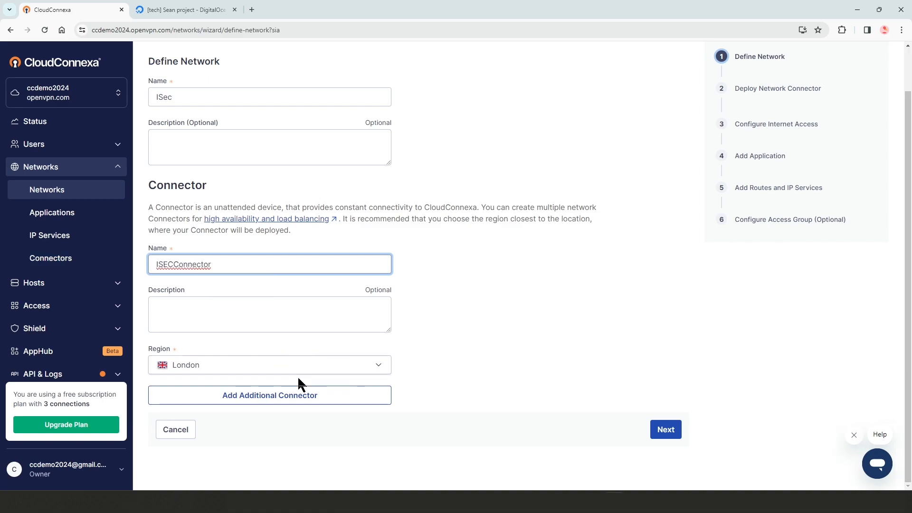
left_click(375, 372)
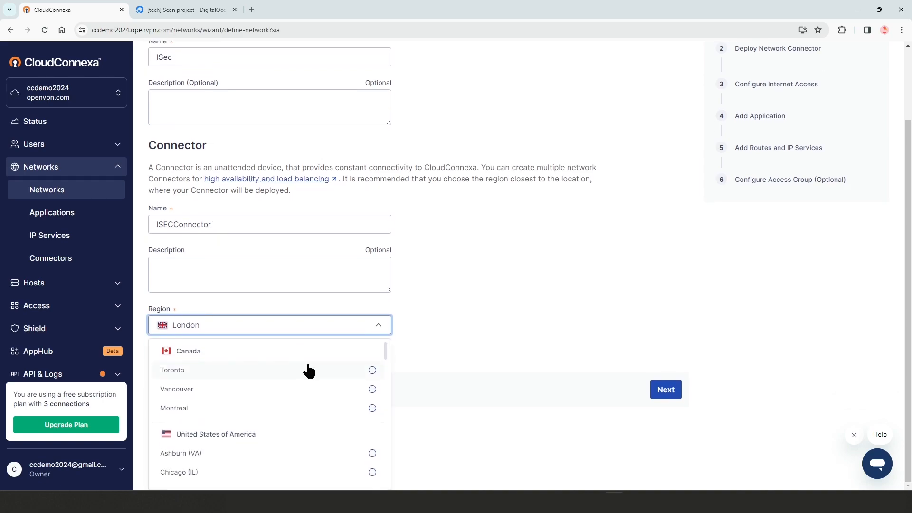
scroll(248, 435, "down", 3)
left_click(183, 386)
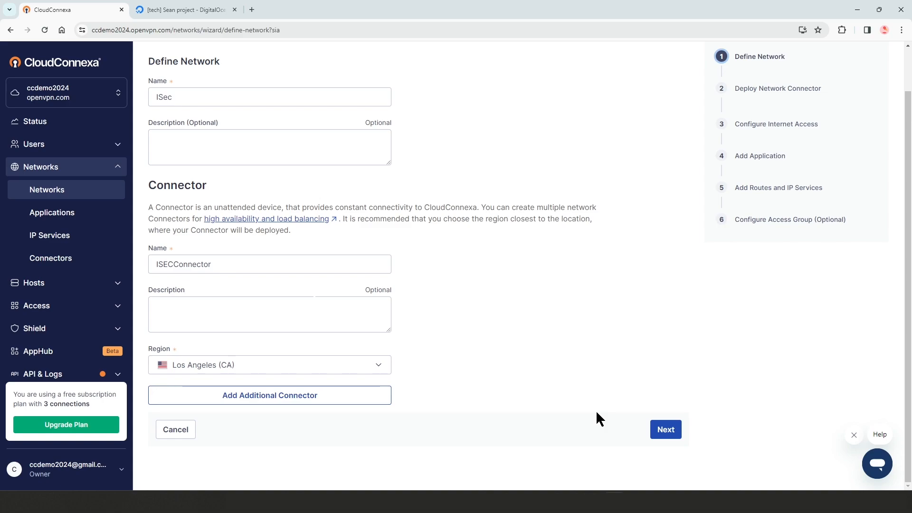
left_click(666, 430)
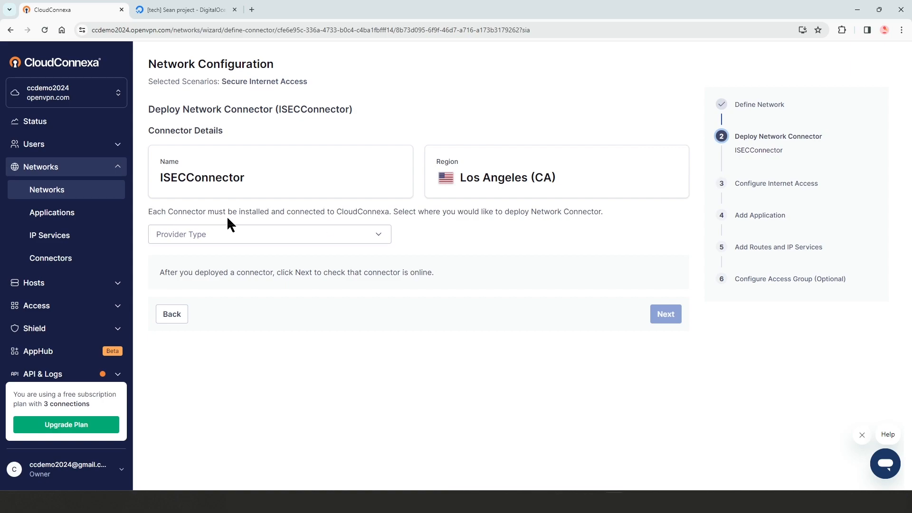
- Set the connector's provider type to Digital Ocean among the Virtual Private Server providers
left_click(380, 240)
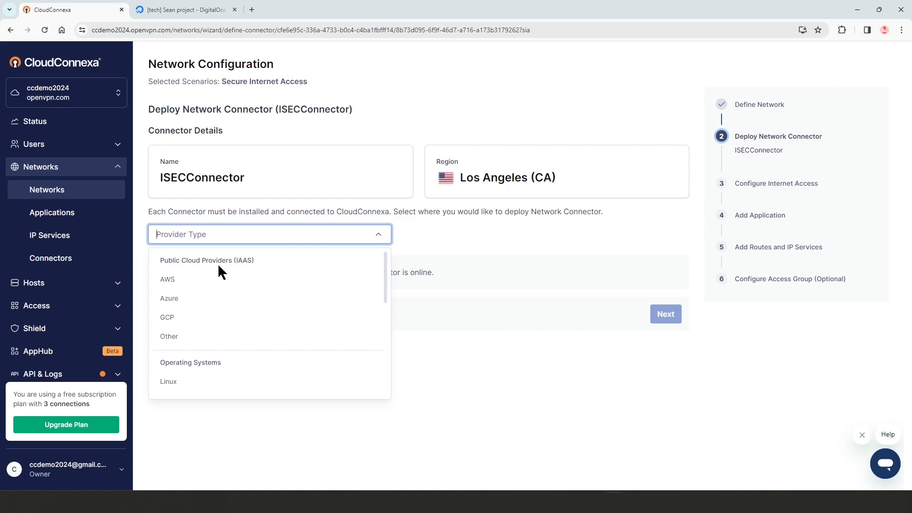
scroll(218, 268, "down", 3)
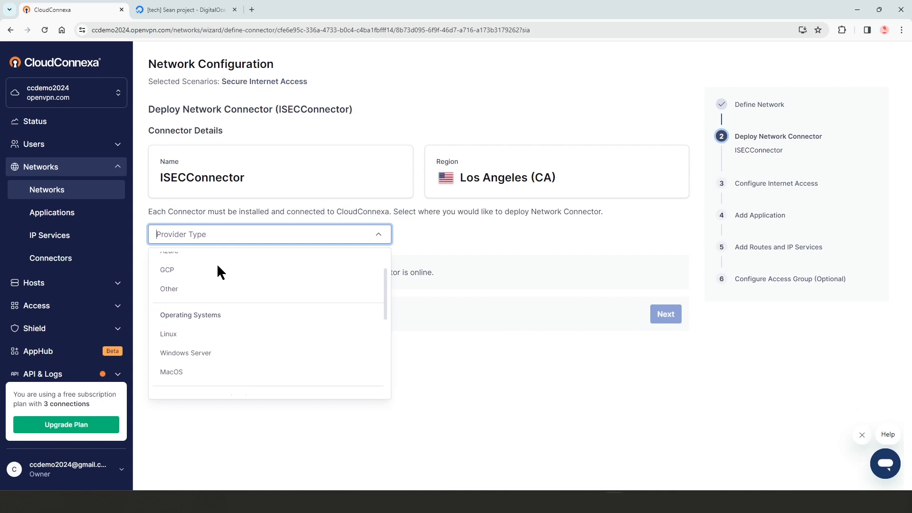
scroll(287, 288, "up", 2)
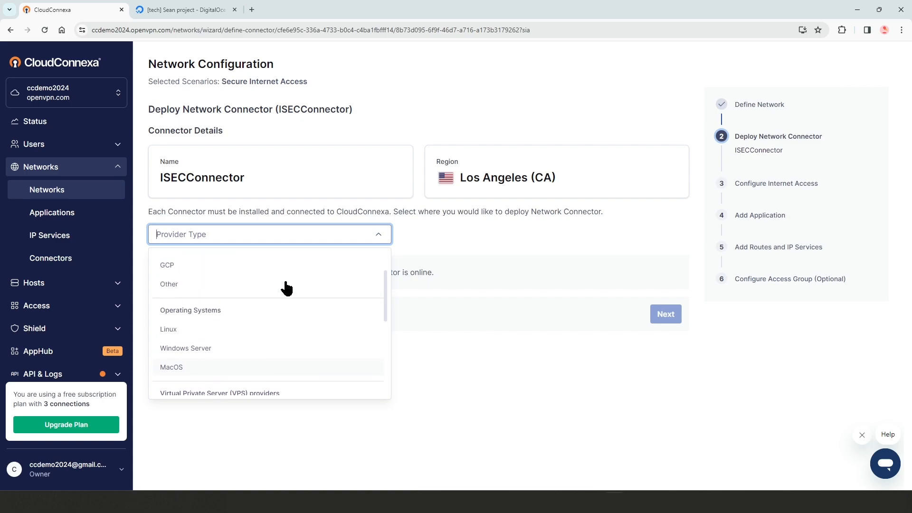
scroll(214, 312, "down", 1)
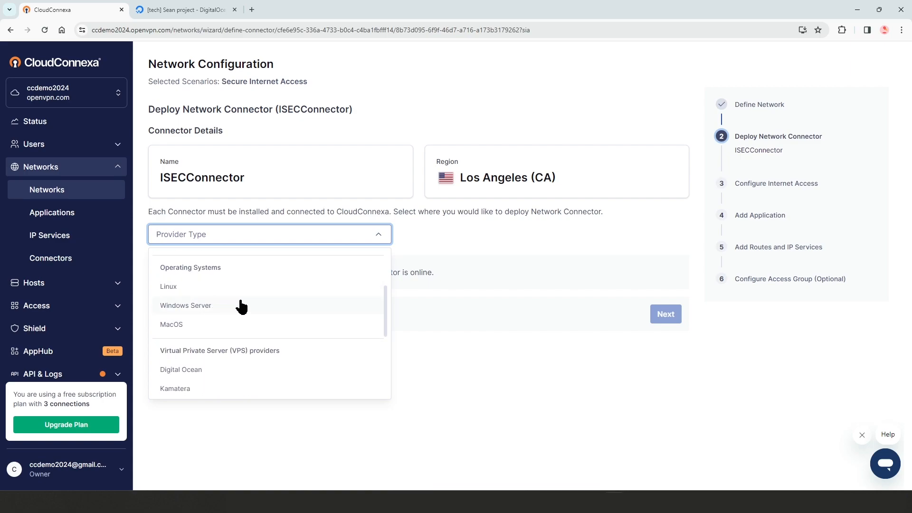
scroll(234, 309, "down", 1)
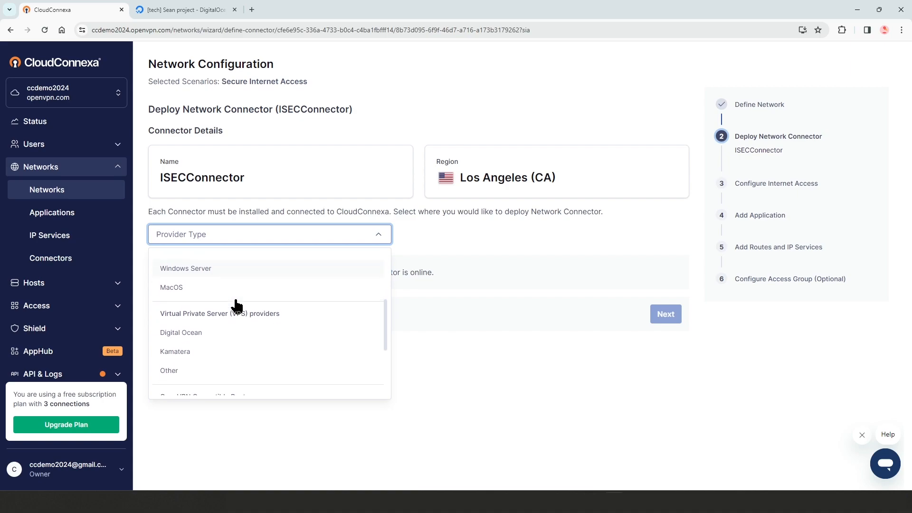
scroll(237, 318, "down", 2)
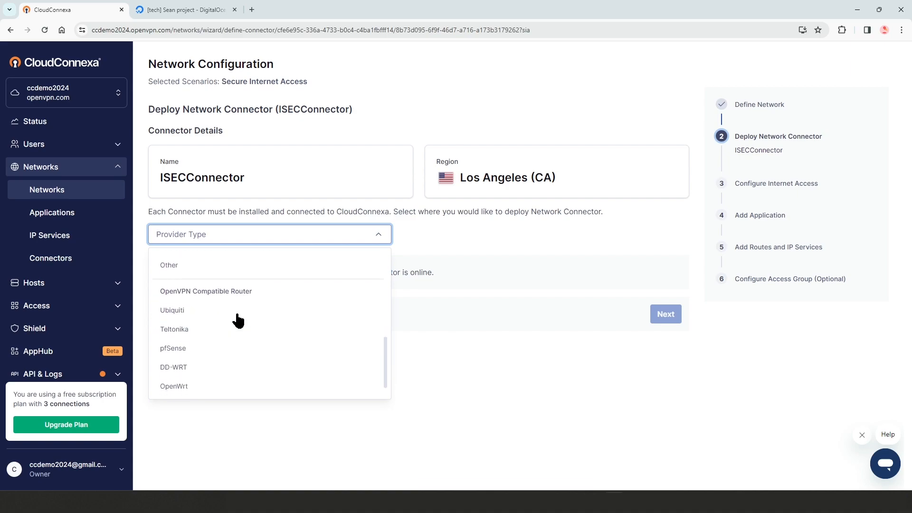
scroll(218, 316, "up", 1)
scroll(217, 317, "up", 1)
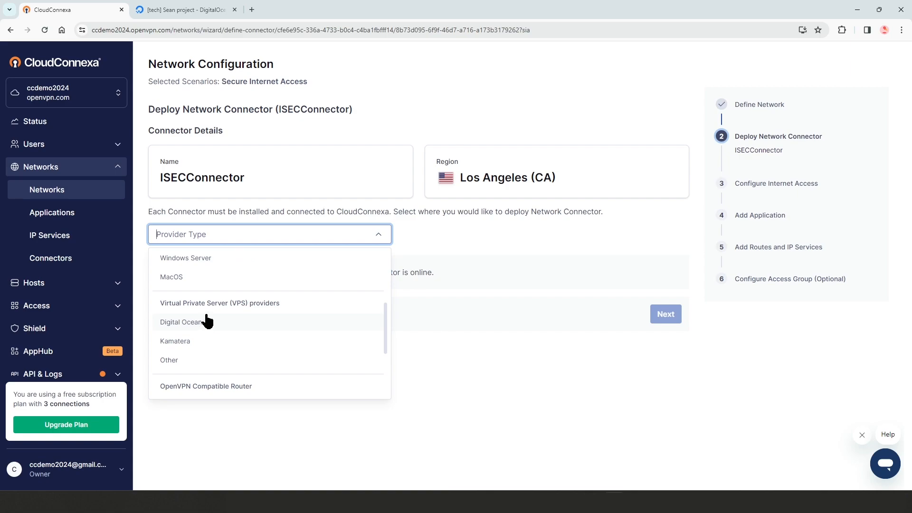
left_click(180, 327)
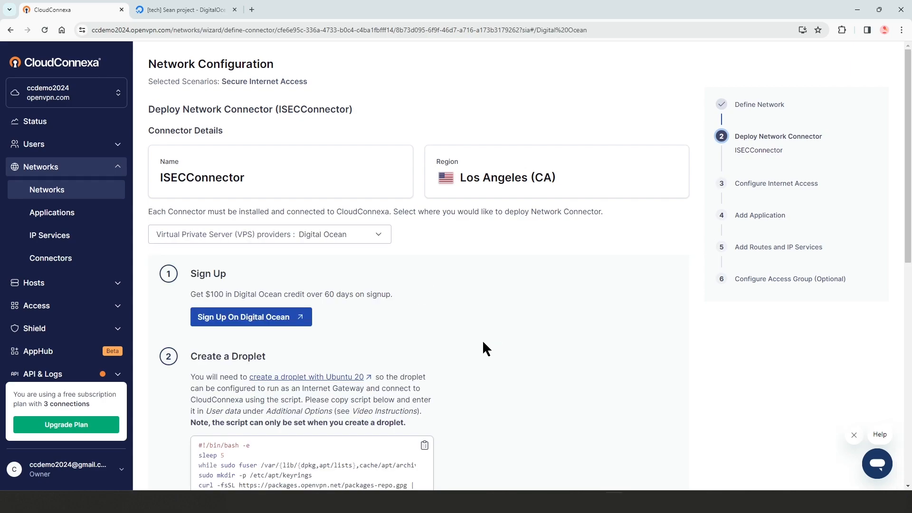
- Open the Digital Ocean site from the Sign Up section of the deployment instructions and log in to the existing account
scroll(483, 340, "down", 3)
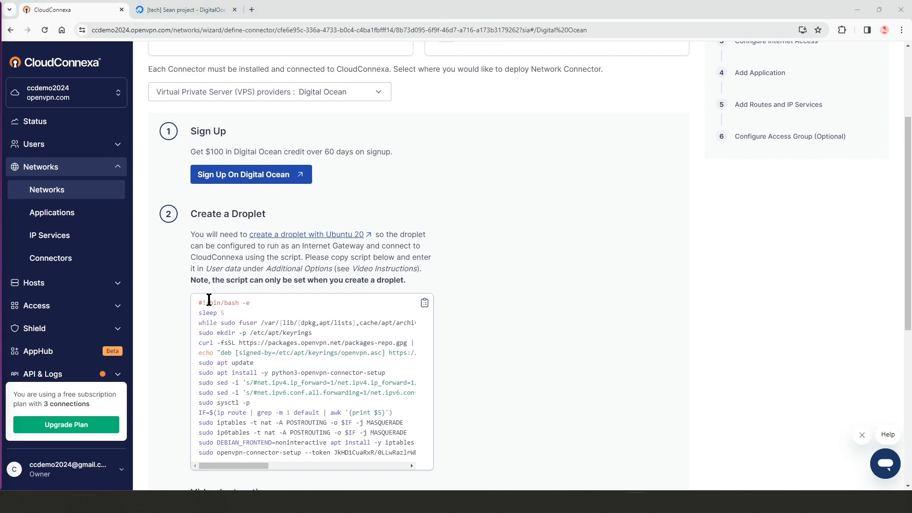
left_click_drag(213, 280, 255, 281)
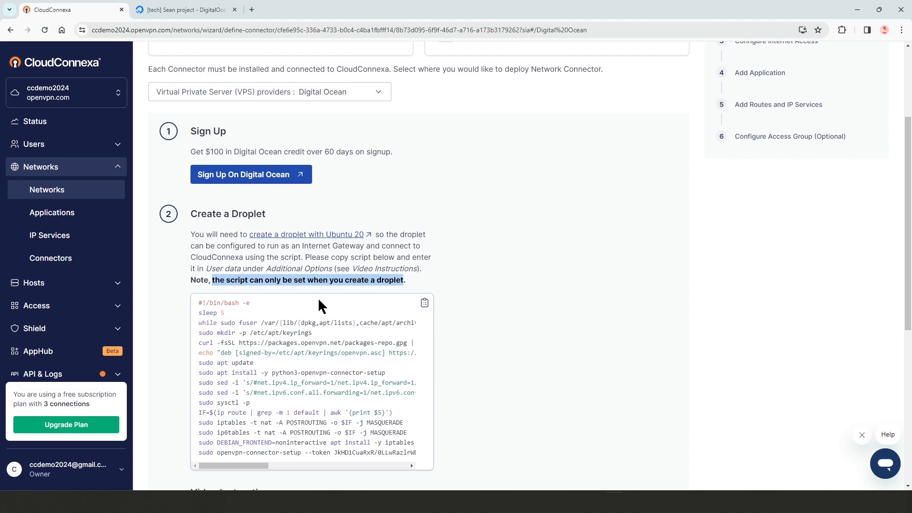
scroll(318, 298, "down", 5)
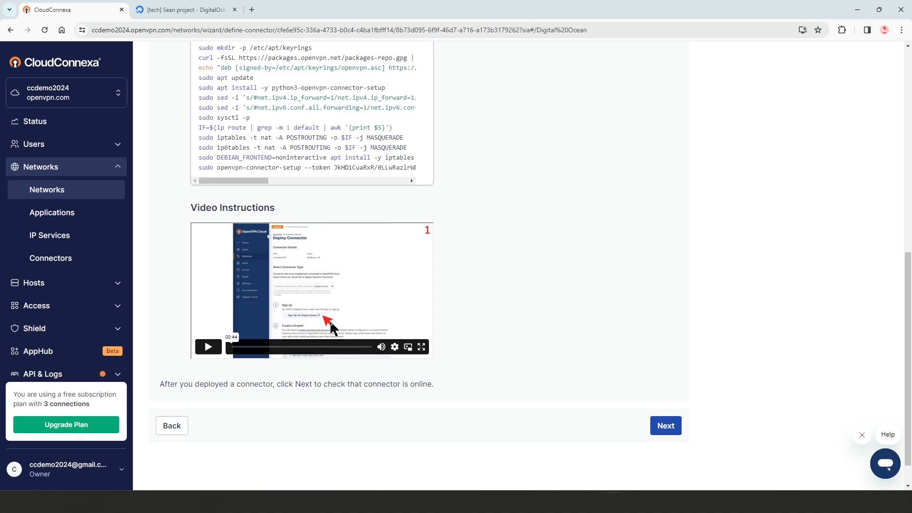
scroll(331, 327, "up", 7)
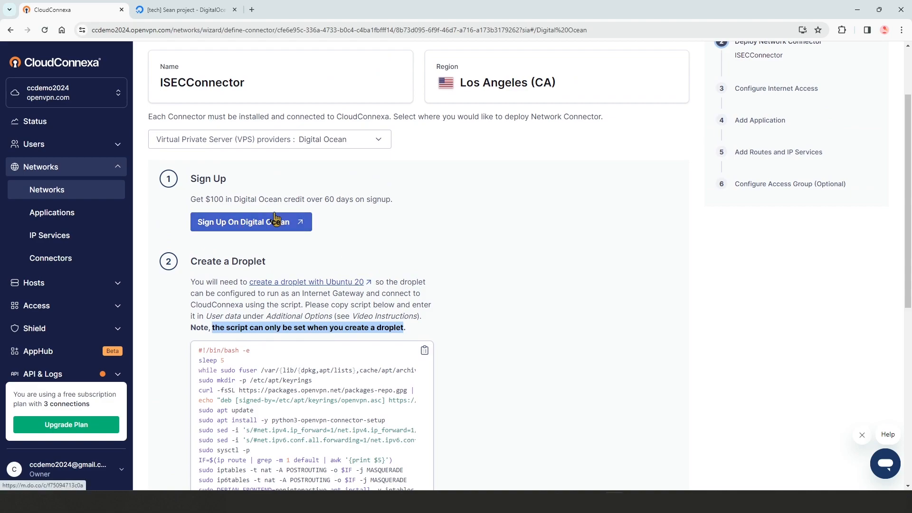
left_click(245, 224)
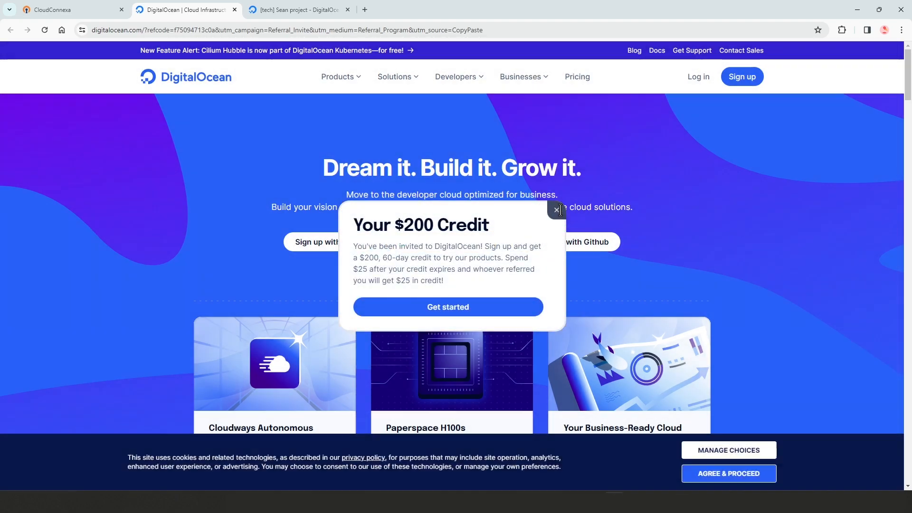
left_click(557, 210)
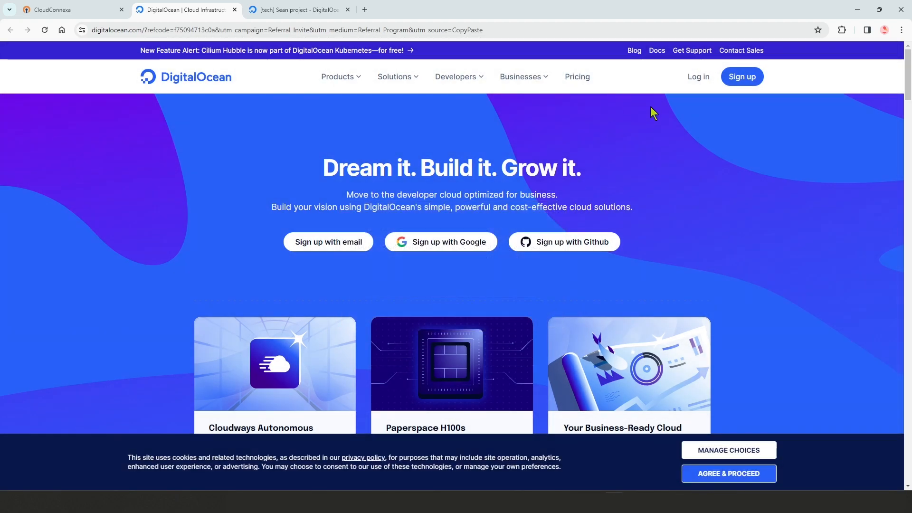
left_click(697, 79)
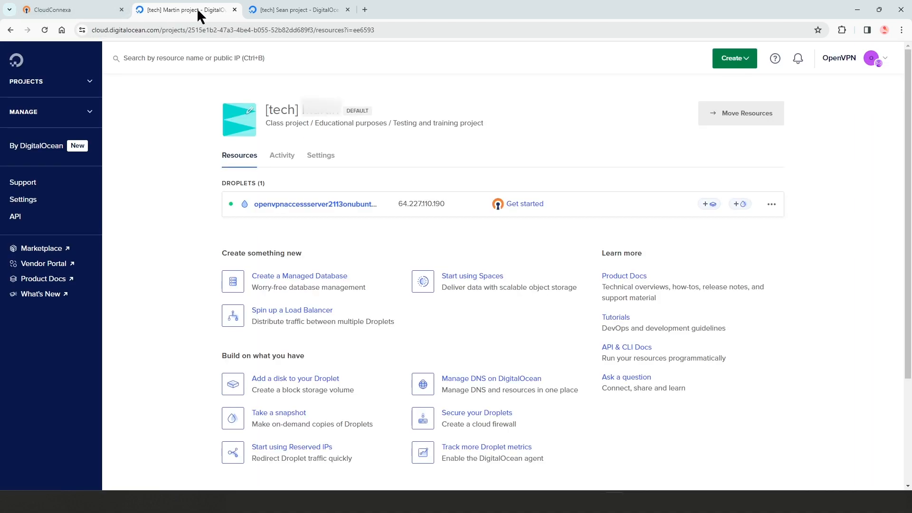
- Return to CloudConnexa, open the linked DigitalOcean page for creating a droplet with Ubuntu 20, and dismiss its backups notice
left_click(75, 16)
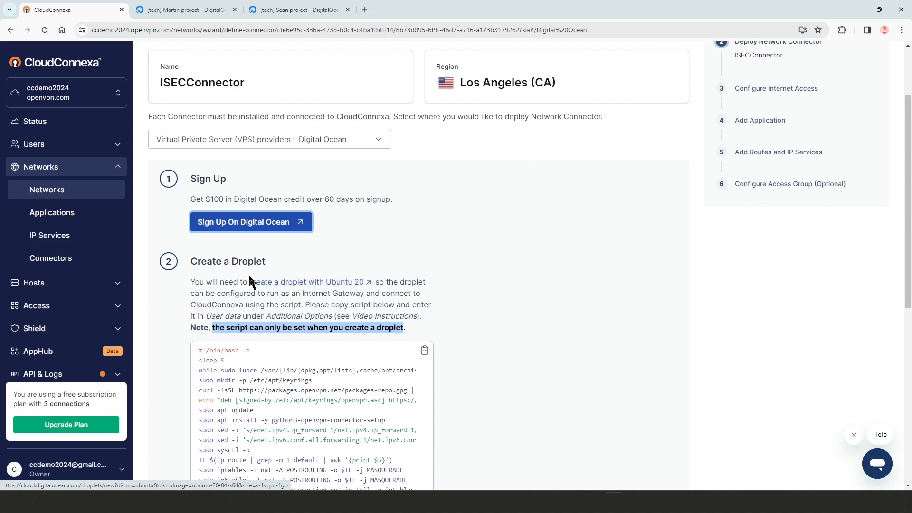
left_click(288, 283)
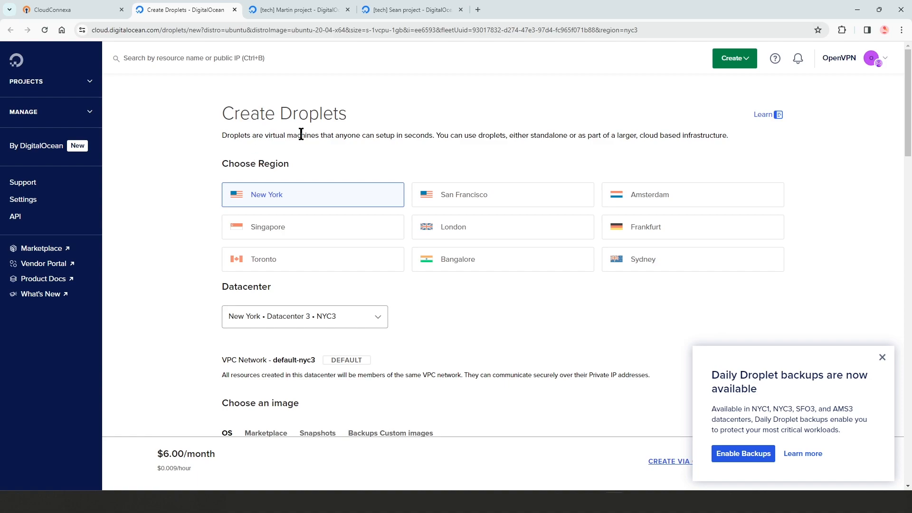
left_click(882, 358)
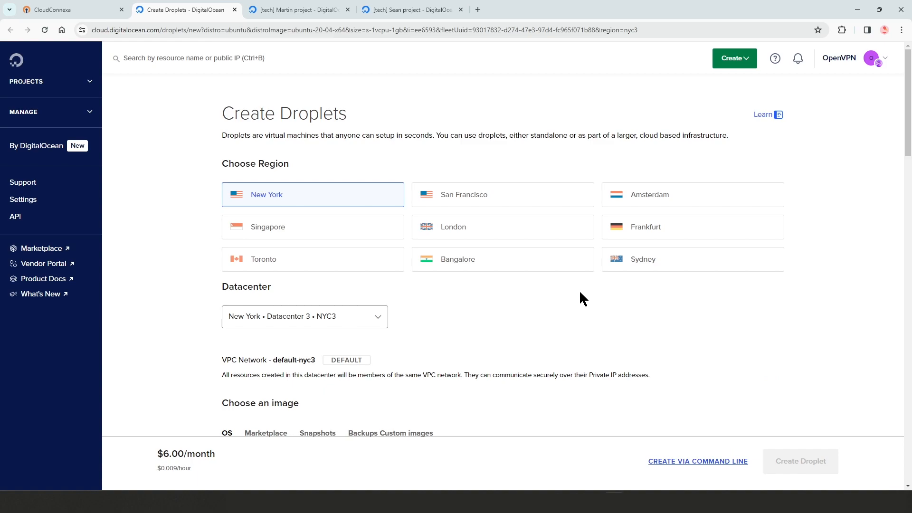
- Set the droplet's region to San Francisco and review its image, size, storage and backup options, keeping the preset choices
left_click(444, 200)
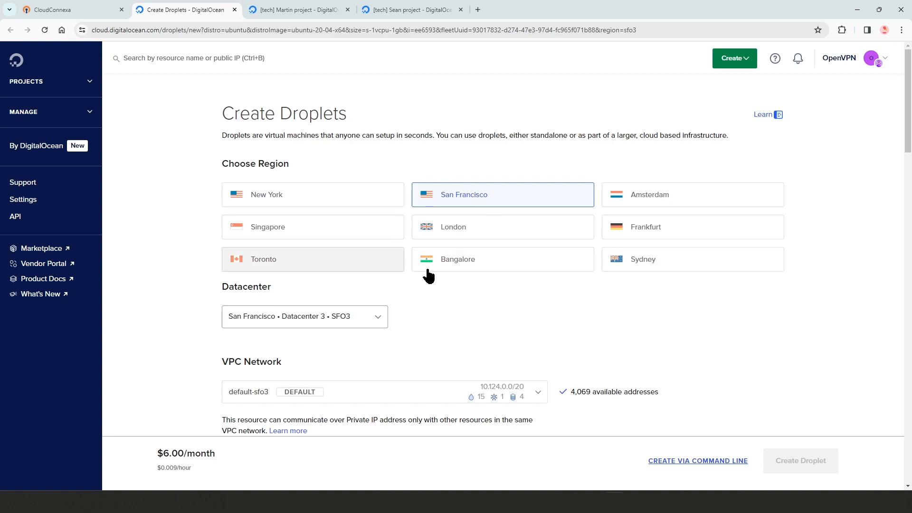
scroll(406, 293, "down", 5)
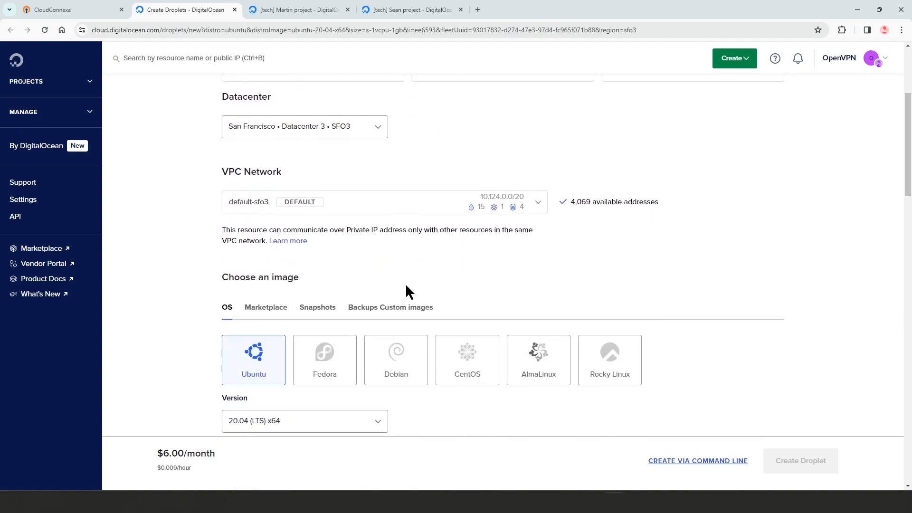
scroll(400, 260, "down", 2)
scroll(400, 260, "up", 2)
scroll(401, 260, "down", 2)
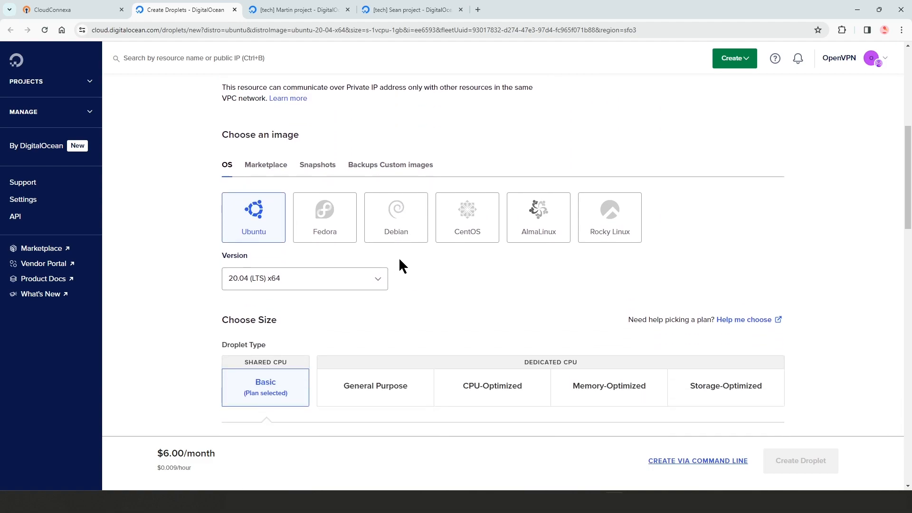
scroll(428, 262, "down", 4)
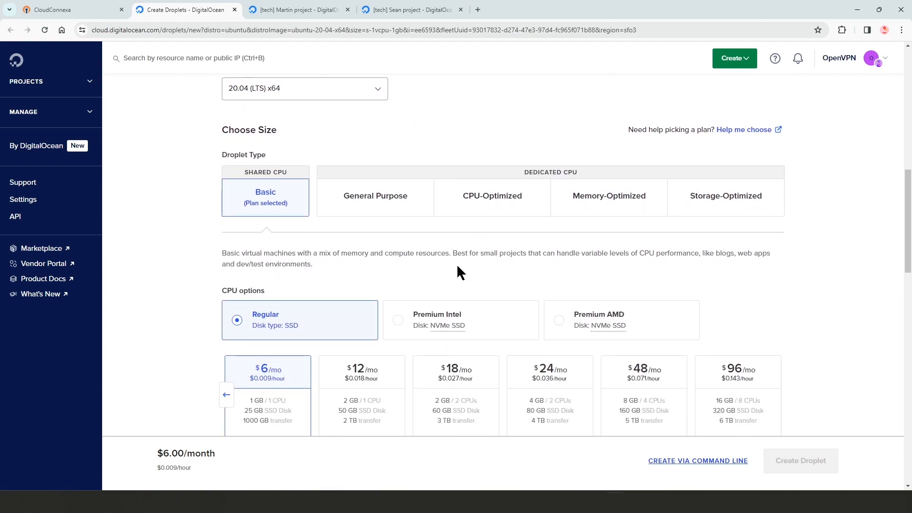
scroll(455, 269, "down", 1)
scroll(454, 269, "down", 3)
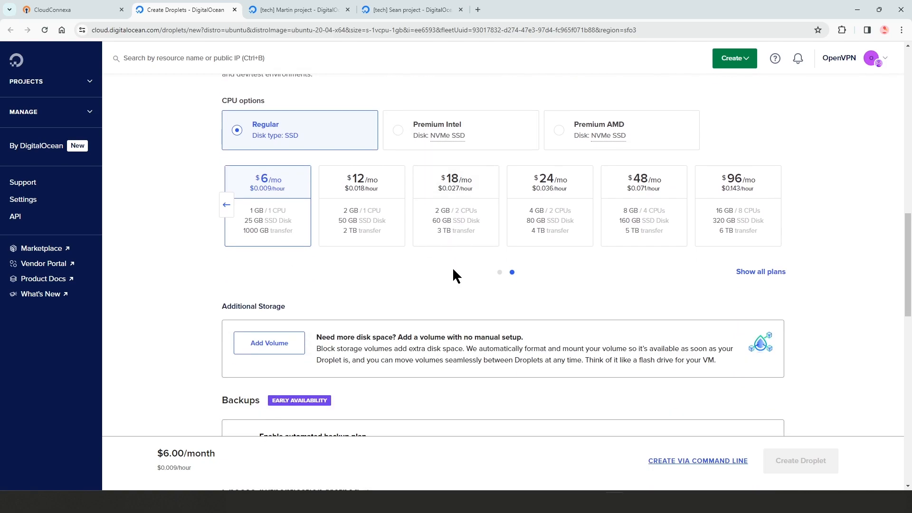
scroll(453, 270, "down", 4)
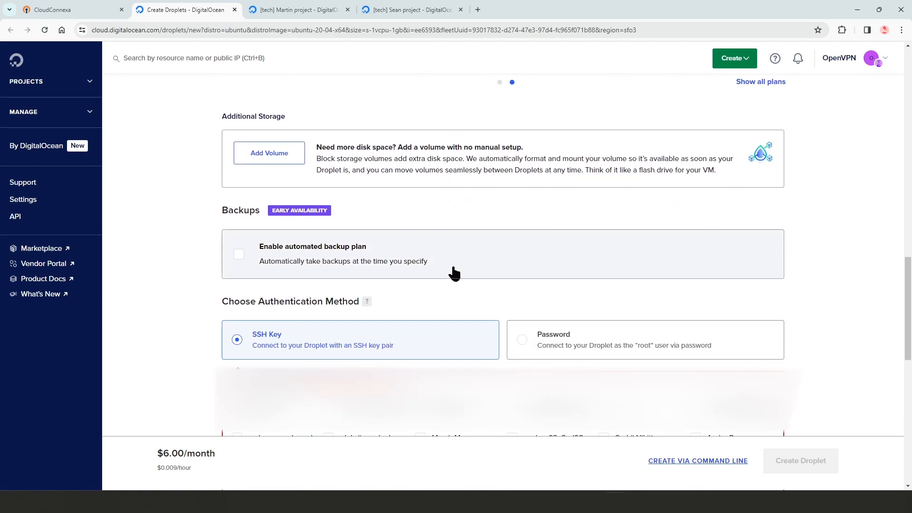
scroll(454, 272, "down", 5)
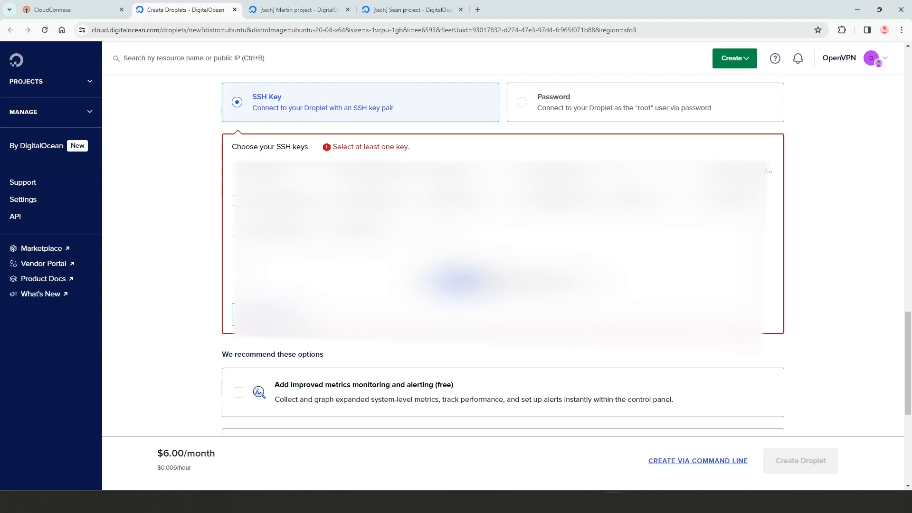
- Switch the droplet's authentication method to Password and enter the root password
scroll(282, 163, "up", 2)
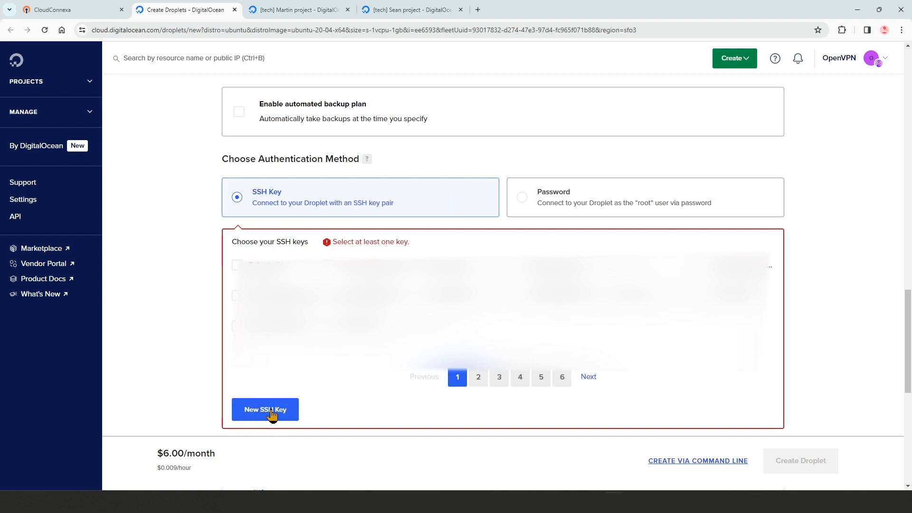
left_click(524, 196)
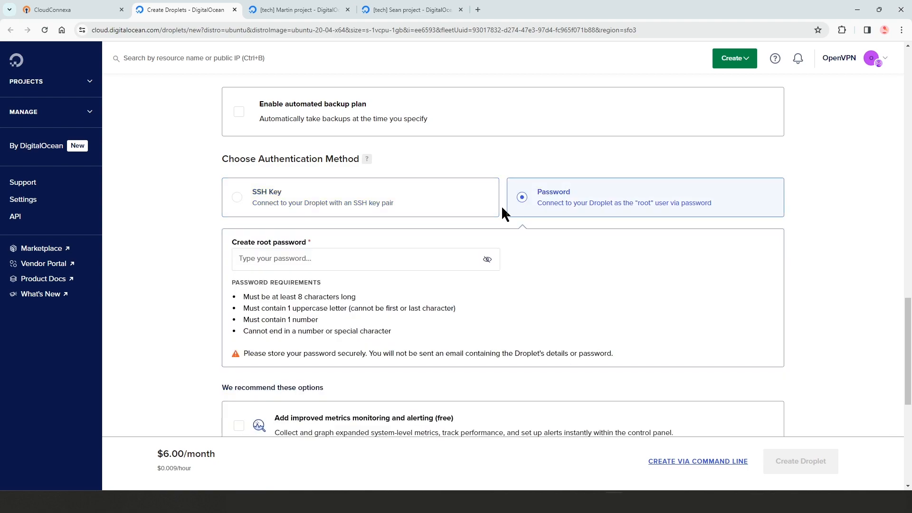
left_click(323, 259)
type("a••")
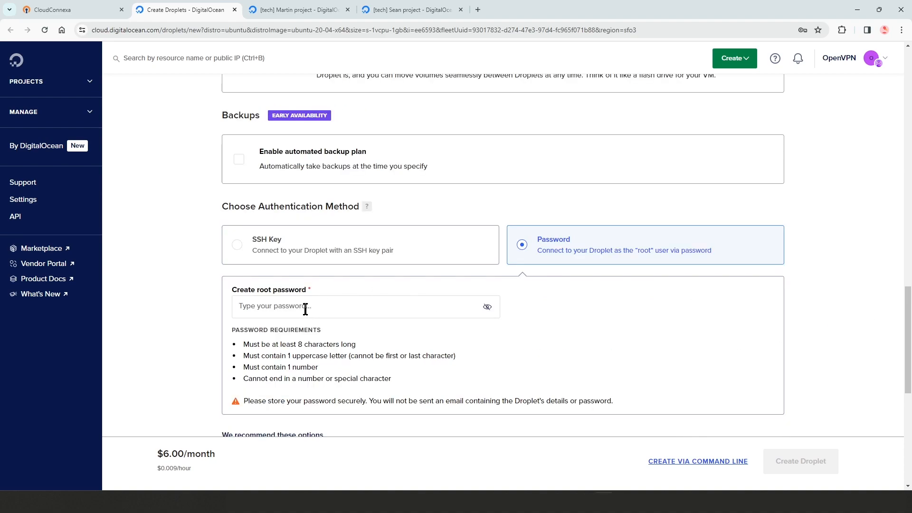
left_click(306, 307)
key("ctrl+v")
left_click(878, 305)
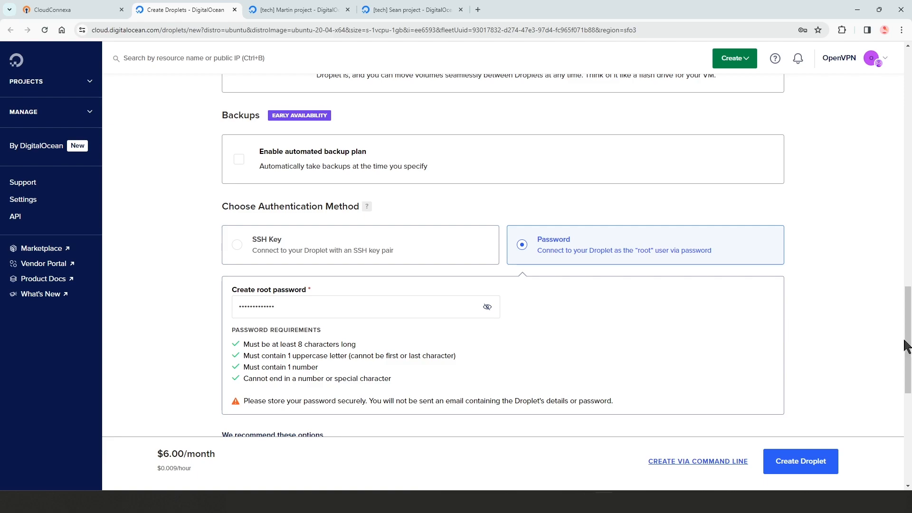
- Expand the droplet's advanced options and enable Add Initialization scripts
scroll(851, 338, "down", 3)
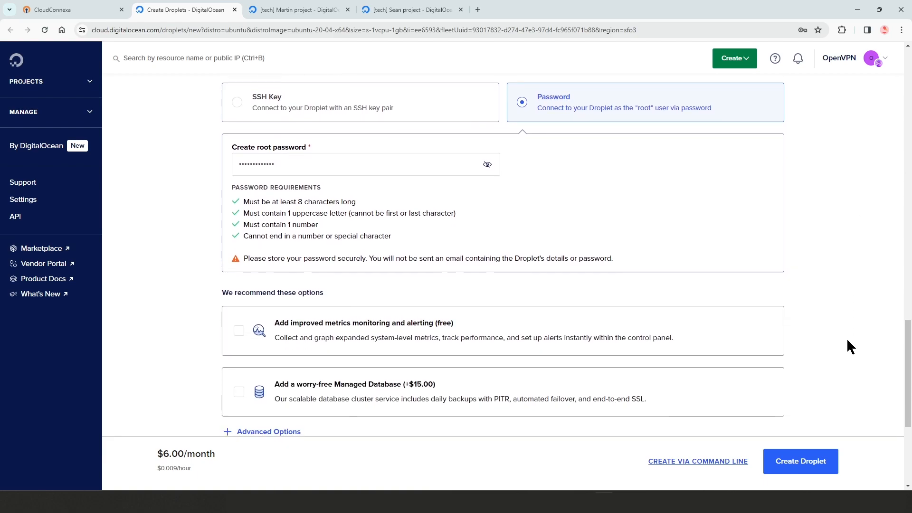
scroll(731, 362, "down", 3)
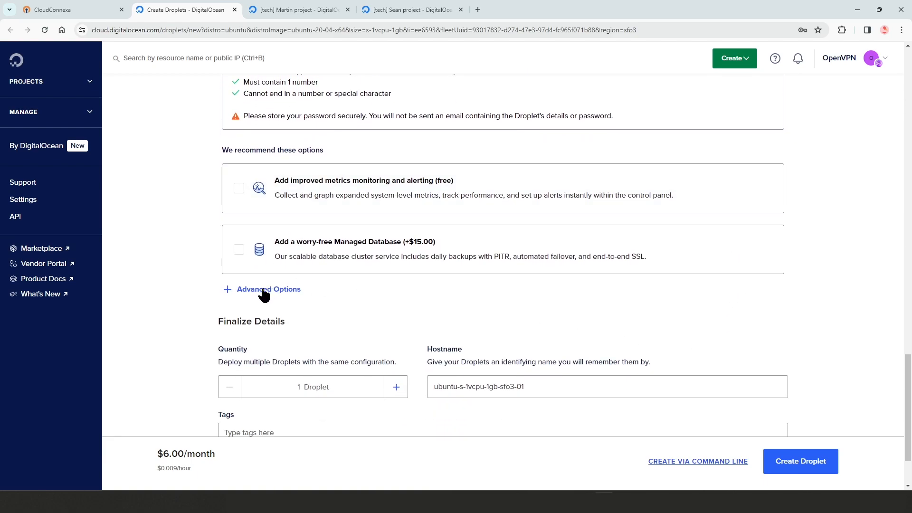
left_click(228, 291)
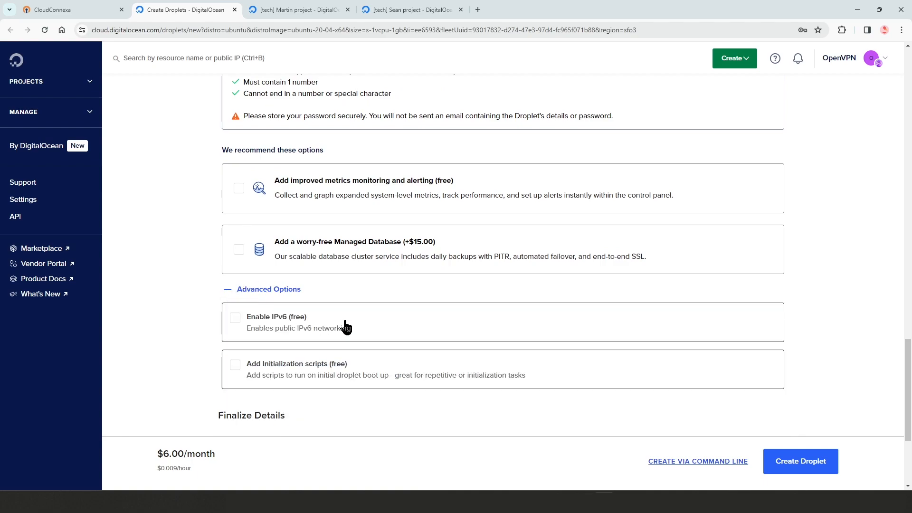
scroll(285, 318, "down", 1)
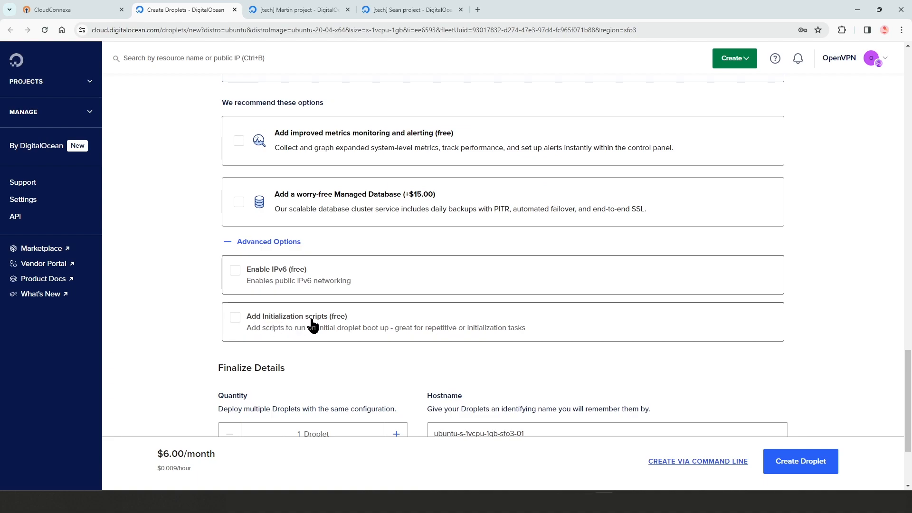
left_click(235, 318)
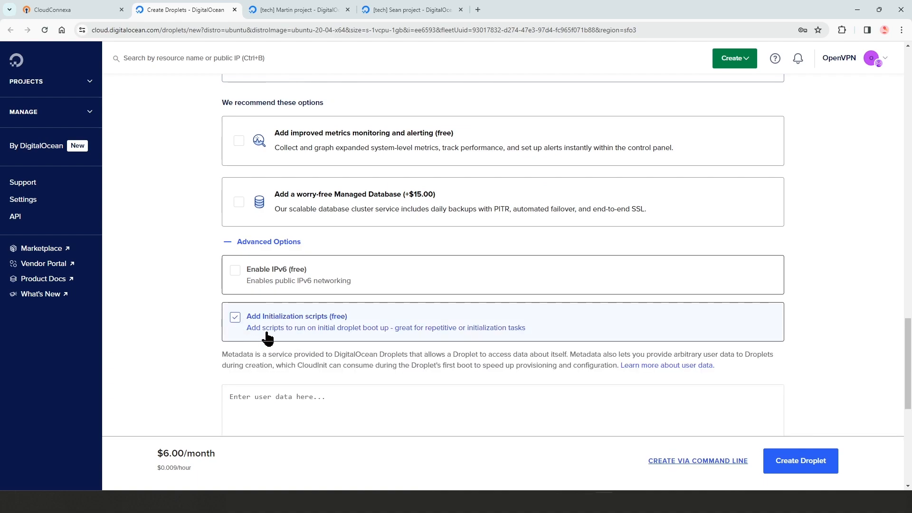
scroll(280, 340, "down", 2)
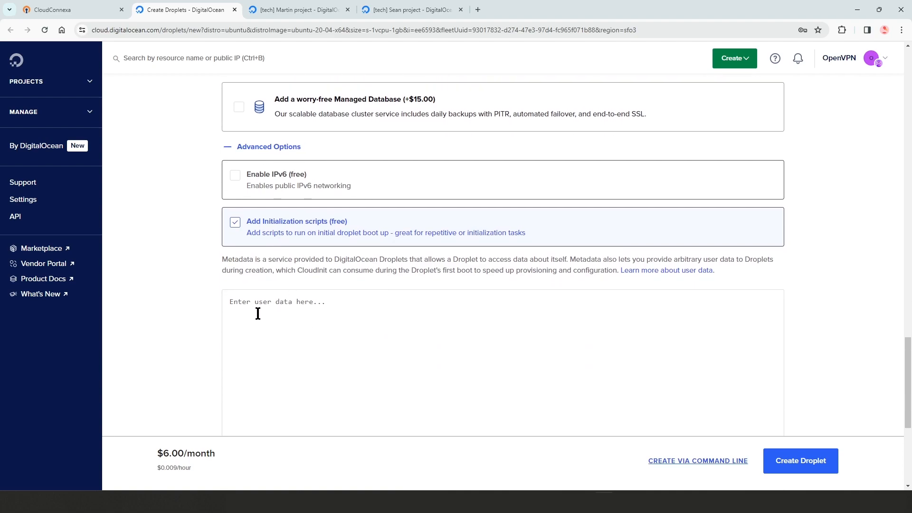
- Copy the connector setup script, including its token, from the CloudConnexa deployment instructions and paste it into the droplet's user data
left_click(55, 10)
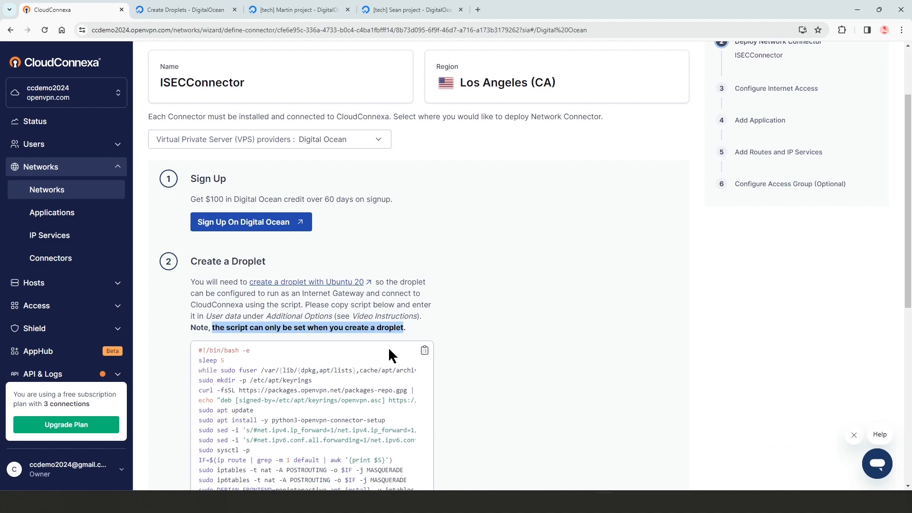
left_click(423, 351)
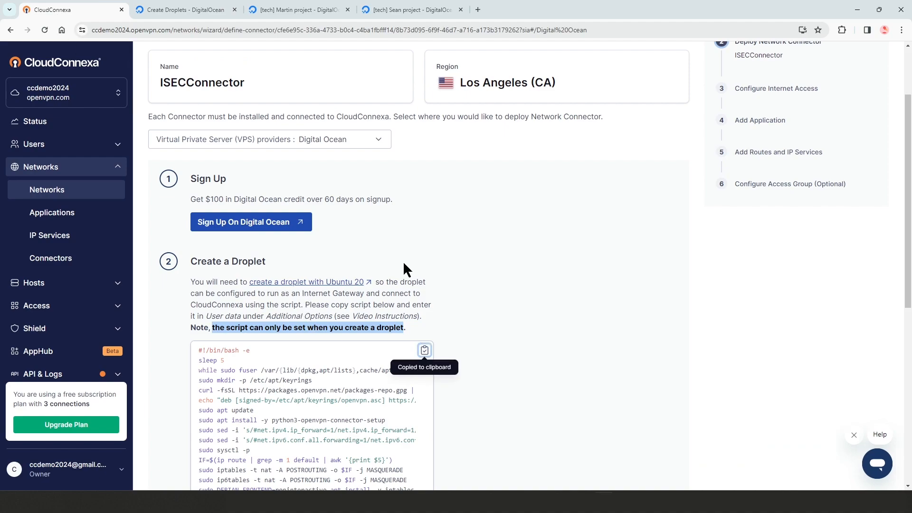
left_click(184, 13)
left_click(297, 313)
key("ctrl+v")
scroll(474, 352, "down", 4)
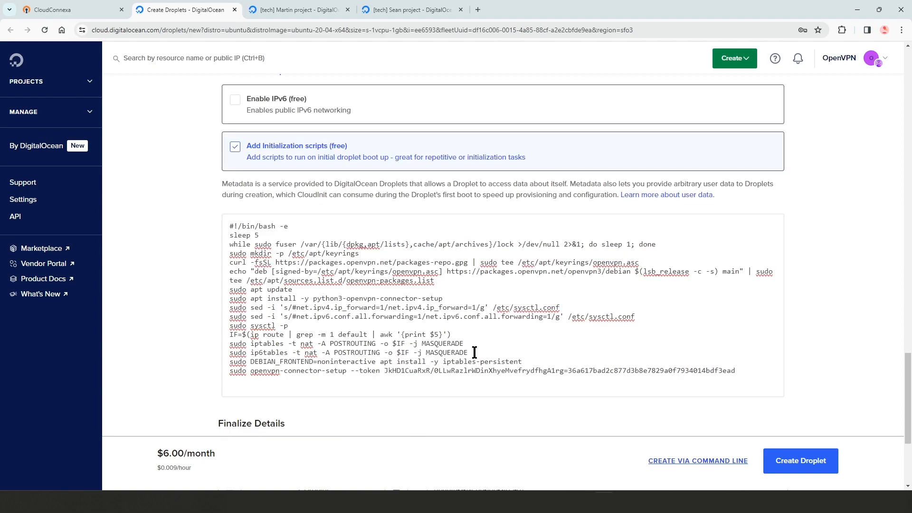
- Set the droplet's hostname to ISECConnector and create the droplet, declining to save its password in the browser
scroll(475, 352, "down", 1)
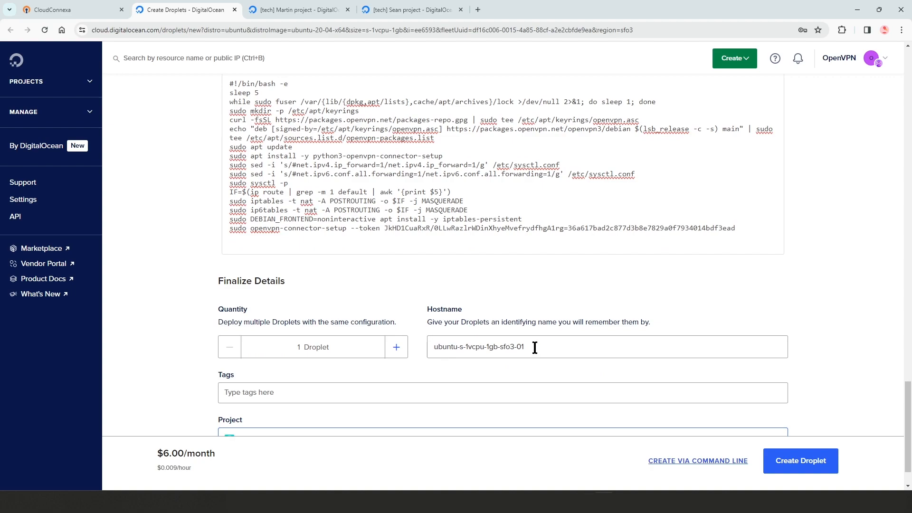
left_click_drag(532, 348, 335, 343)
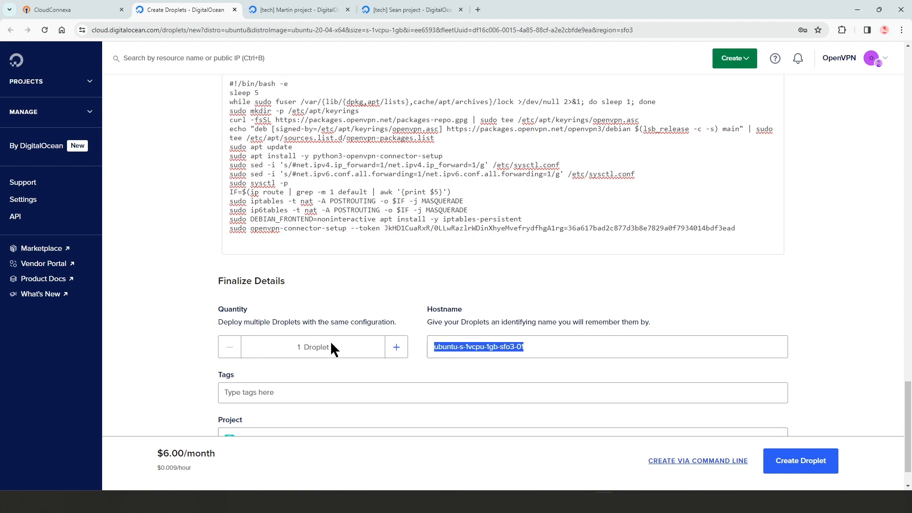
type("ISECCC")
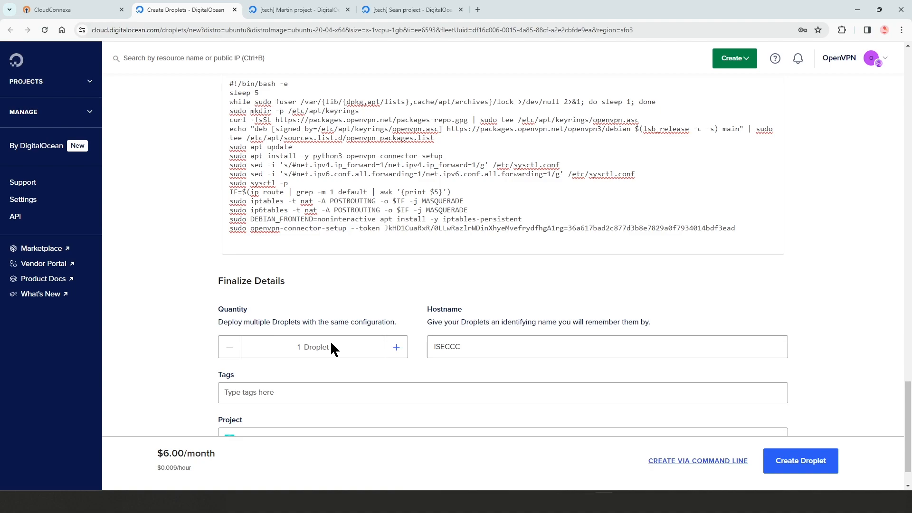
key("BackSpace")
type("onnector")
scroll(271, 387, "down", 1)
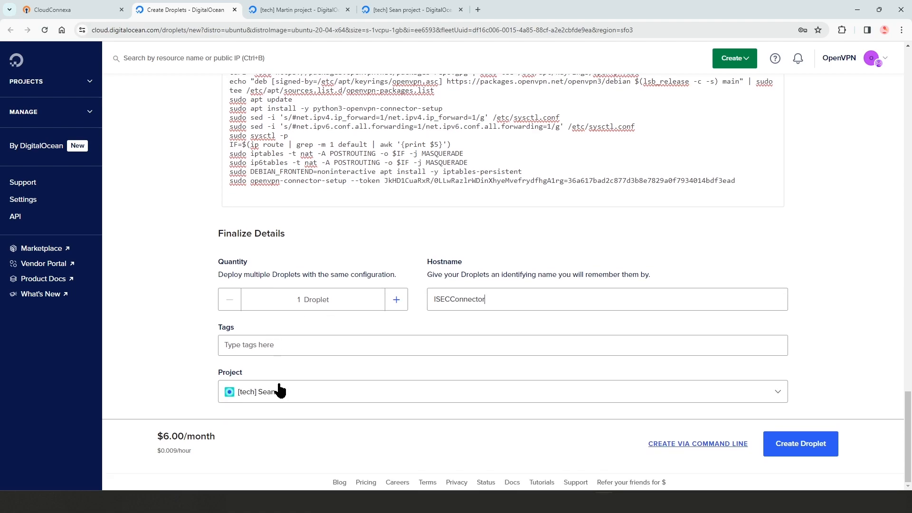
left_click(798, 446)
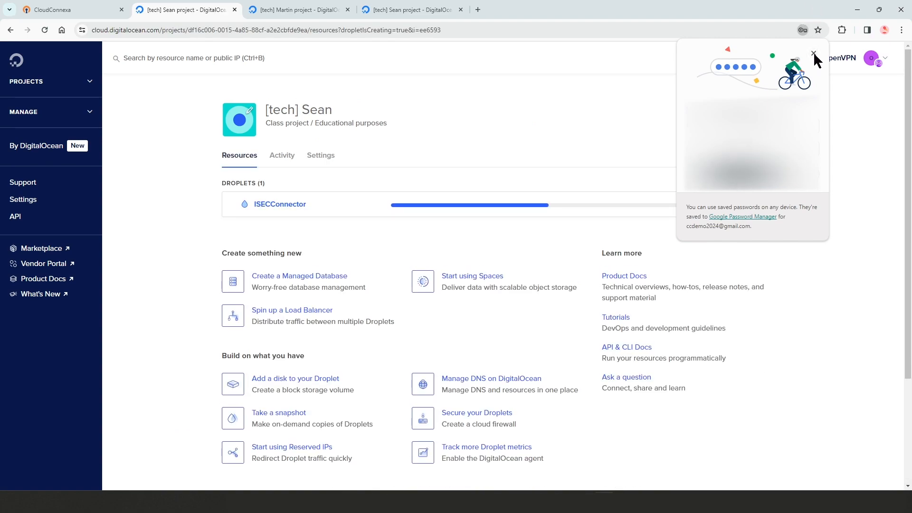
left_click(813, 53)
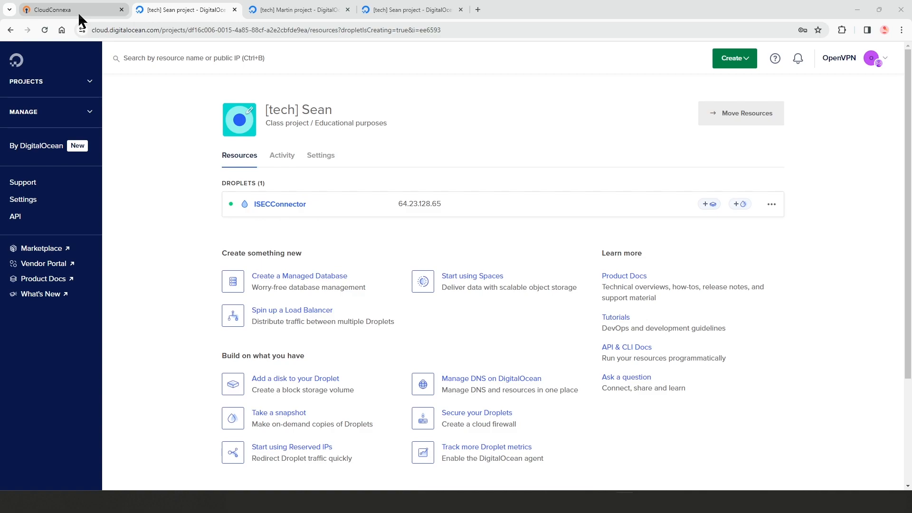
- Return to CloudConnexa, check the deployed connector's status, and proceed to configuring internet access
left_click(51, 11)
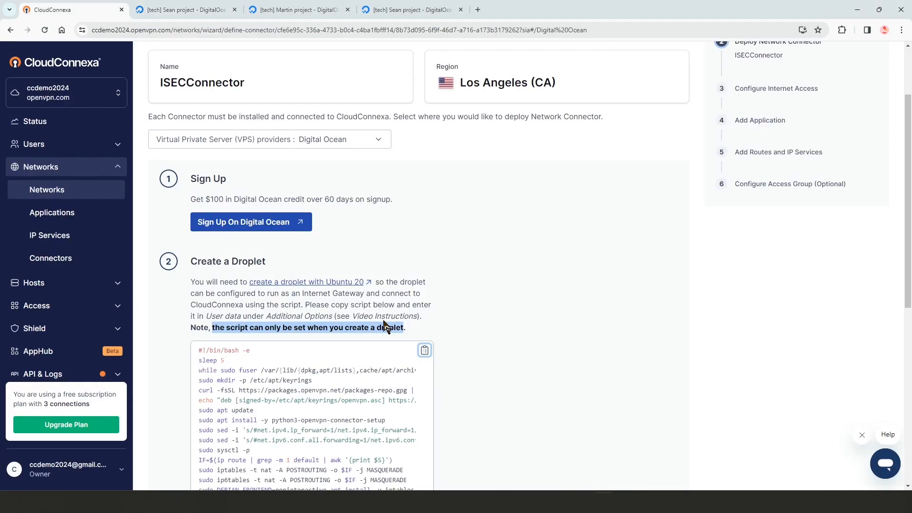
scroll(394, 318, "down", 7)
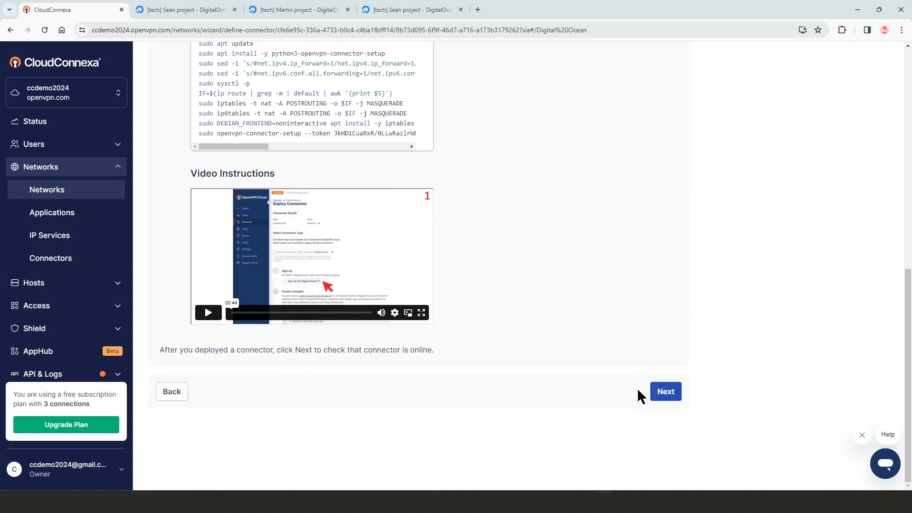
left_click(664, 394)
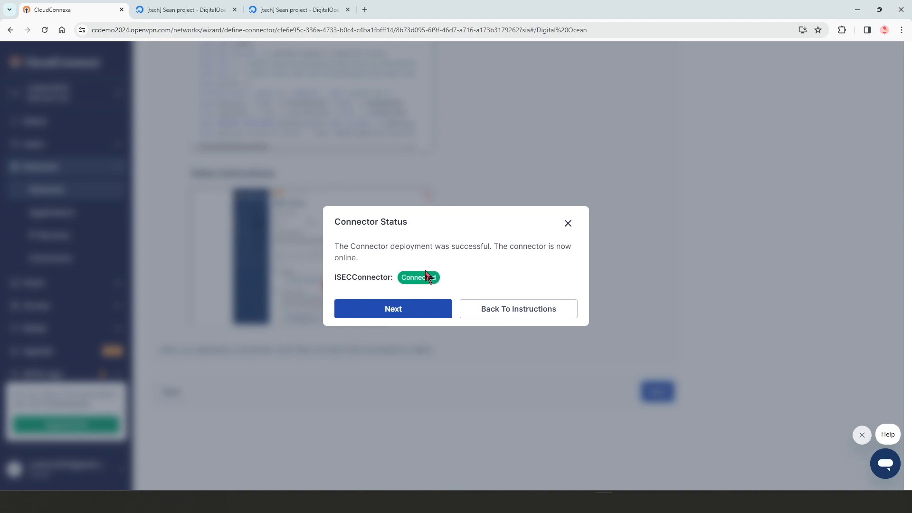
left_click(386, 314)
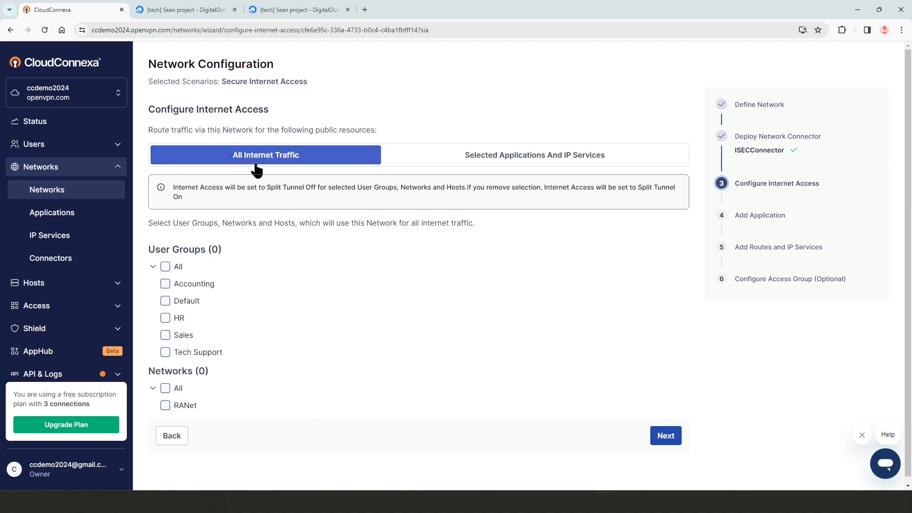
- Route All Internet Traffic via this network for the Accounting and HR user groups, and continue without adding an application
left_click(525, 158)
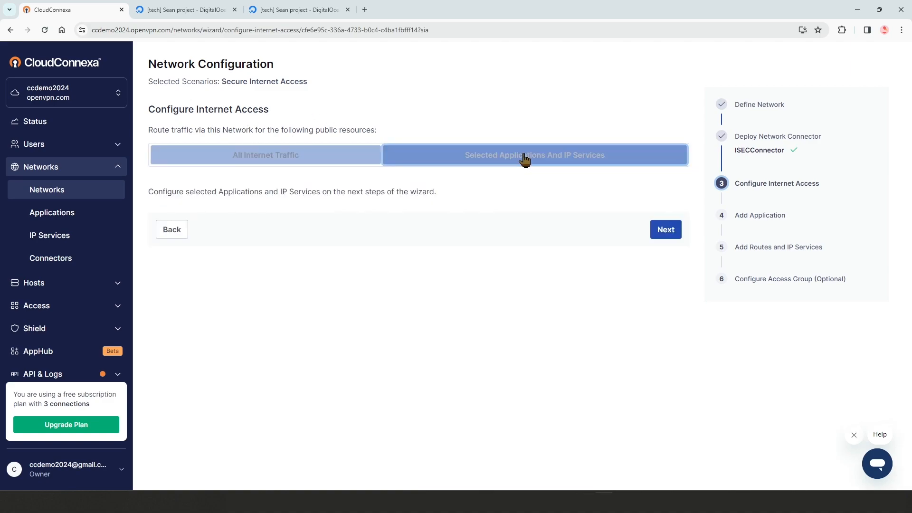
left_click(264, 157)
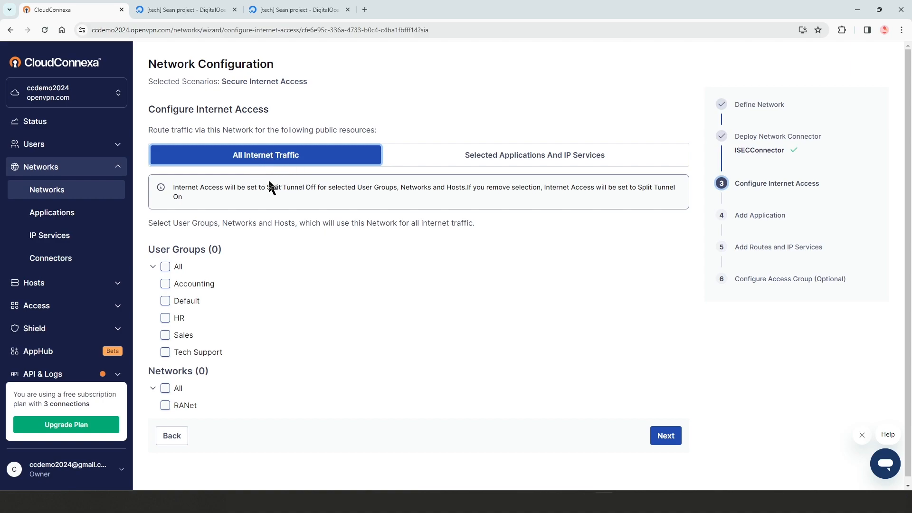
left_click(165, 284)
left_click(165, 318)
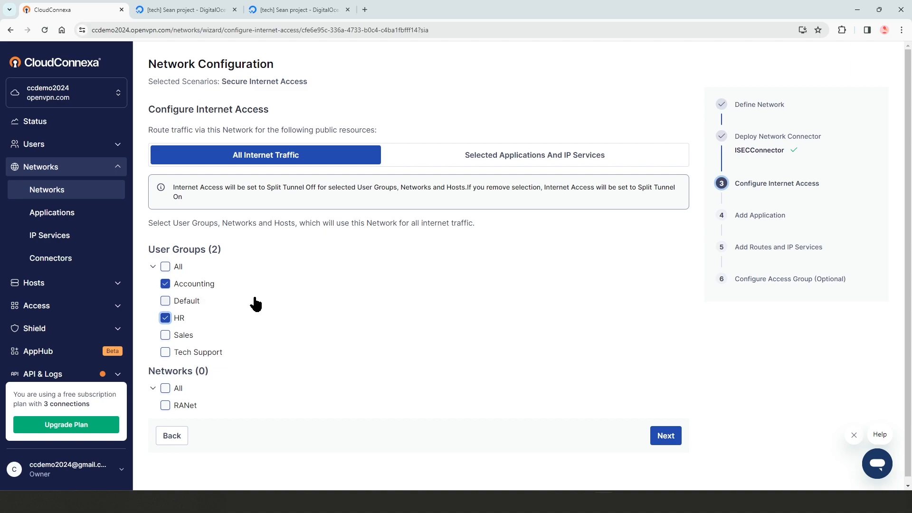
left_click(664, 436)
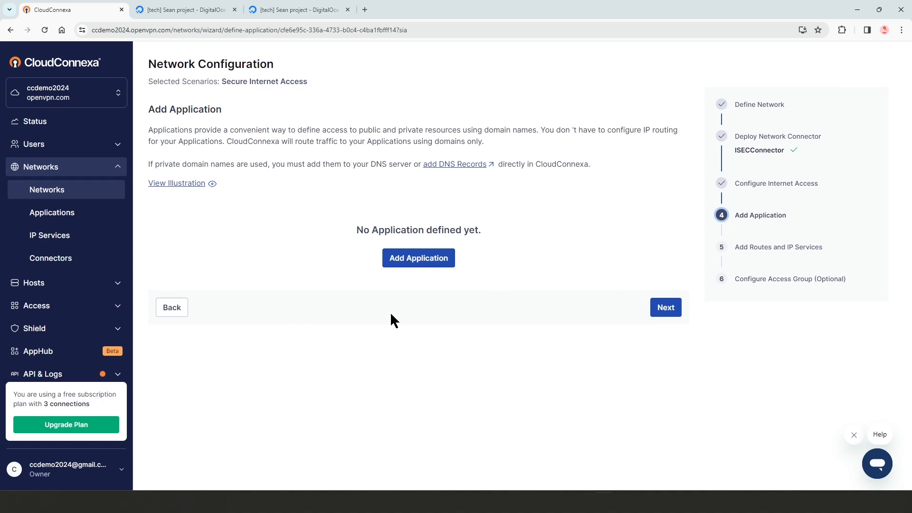
left_click(666, 309)
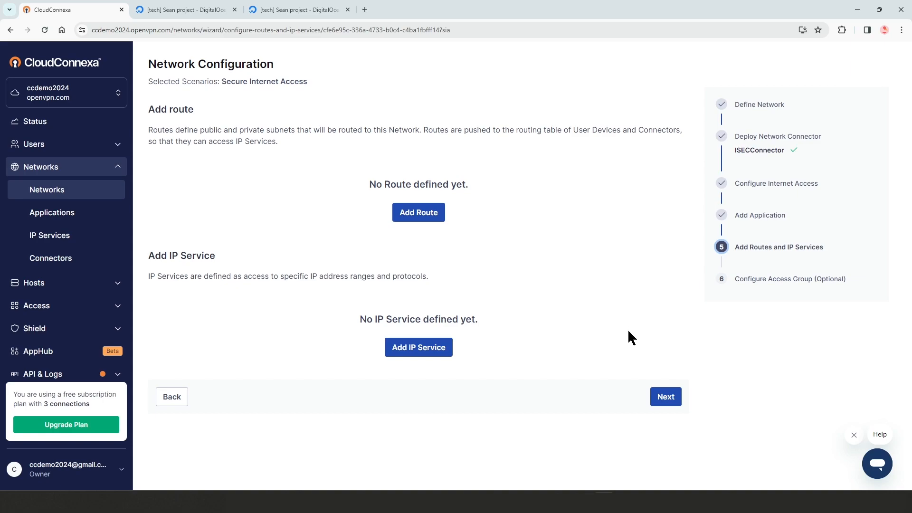
- Finish the network wizard without adding routes, IP services or access groups, and review the ISec network's overview, applications, IP services and connectors
left_click(667, 403)
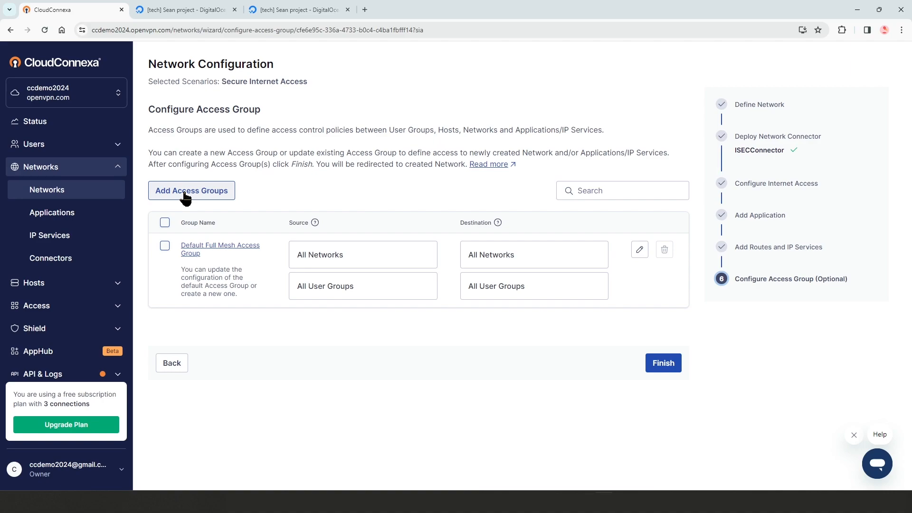
left_click(661, 364)
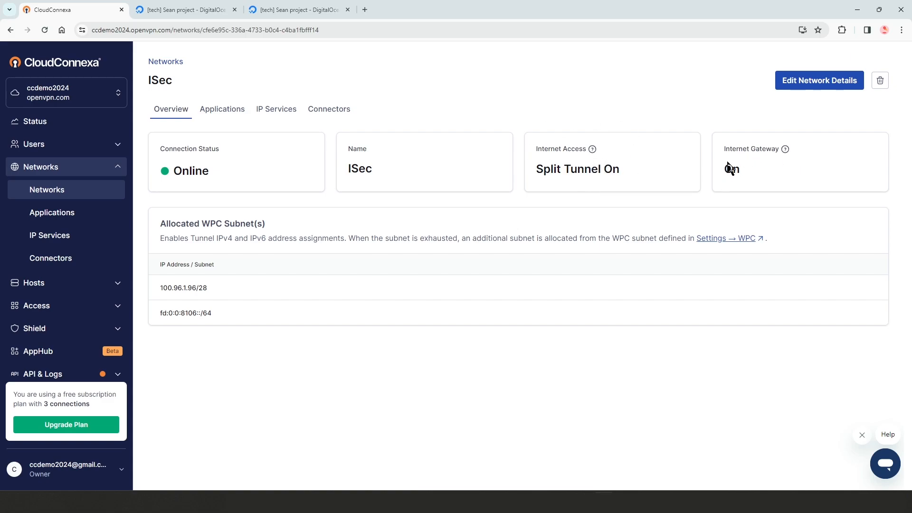
mouse_move(785, 150)
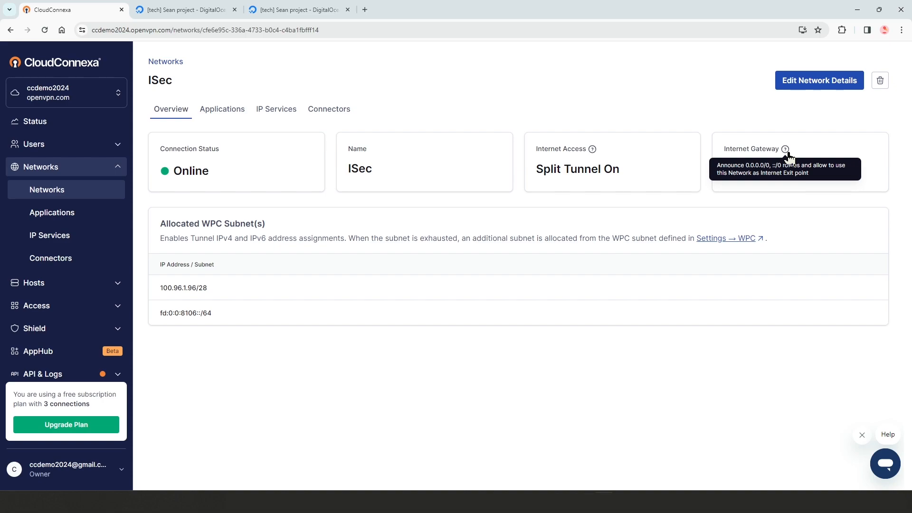
left_click(227, 111)
left_click(268, 112)
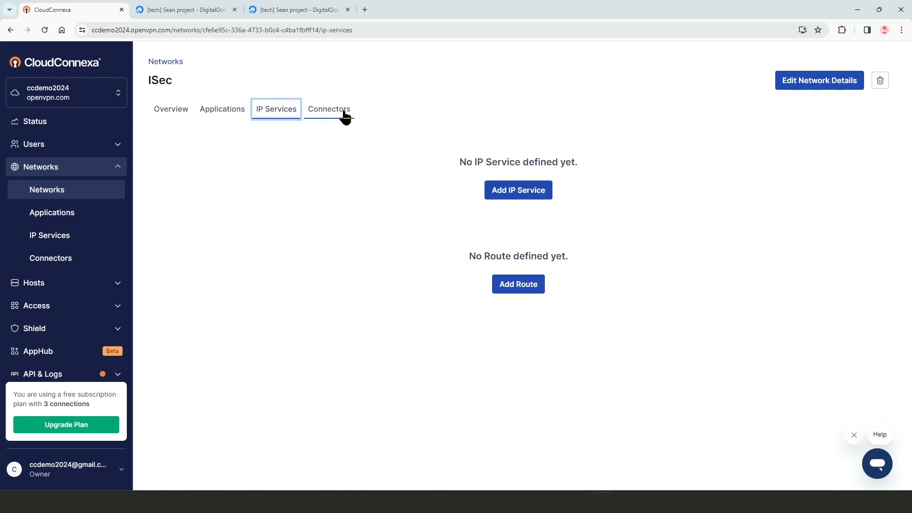
left_click(334, 113)
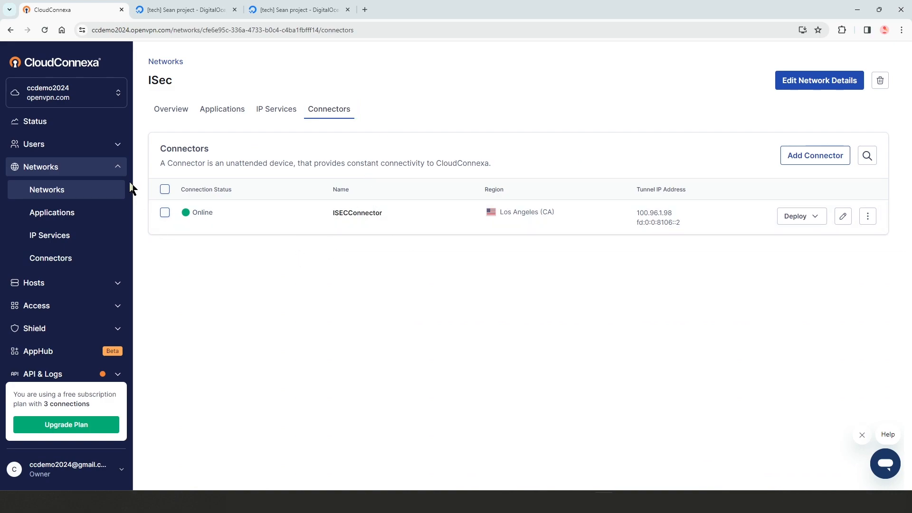
- Open the Cyber Shield wizard, compare the domain filtering levels, and enable Domain Filtering with Basic Protection
left_click(117, 334)
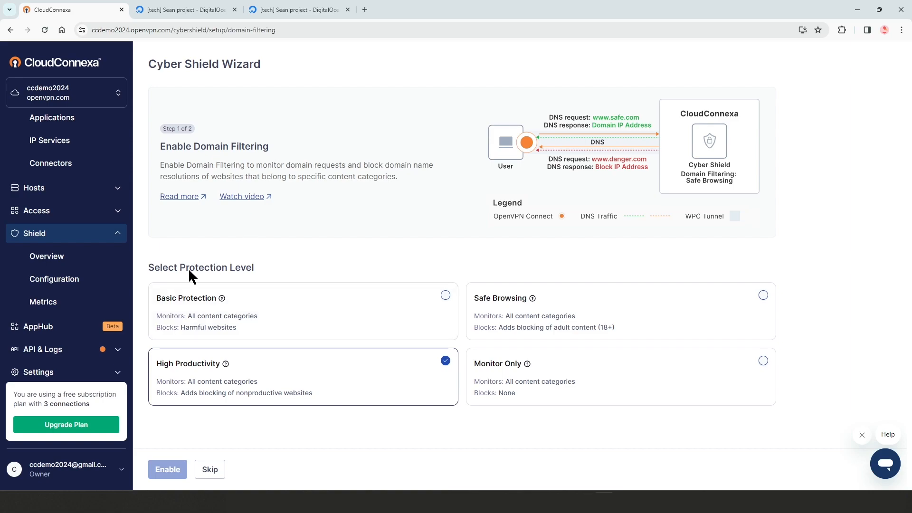
left_click(347, 303)
left_click(612, 324)
left_click(600, 368)
left_click(365, 380)
left_click(326, 315)
left_click(167, 471)
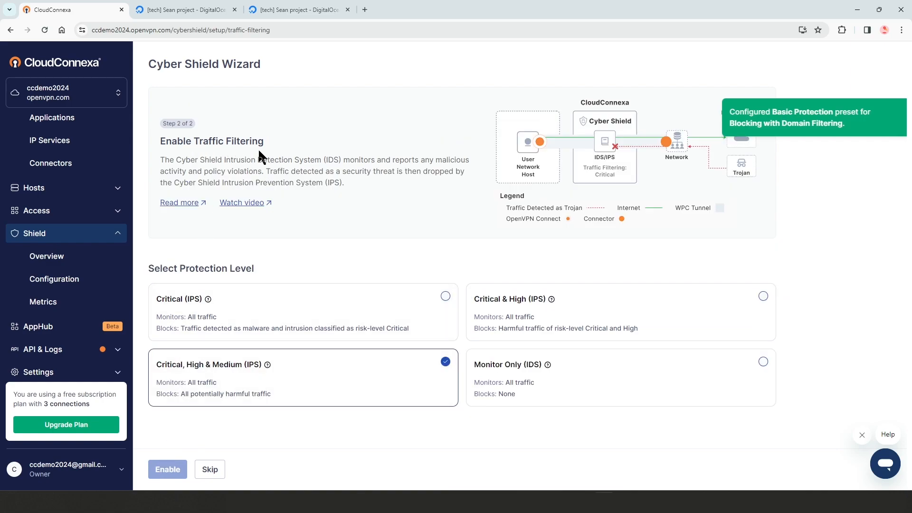
- Enable Traffic Filtering at the Critical & High (IPS) level and look over the Cyber Shield dashboard
left_click(367, 326)
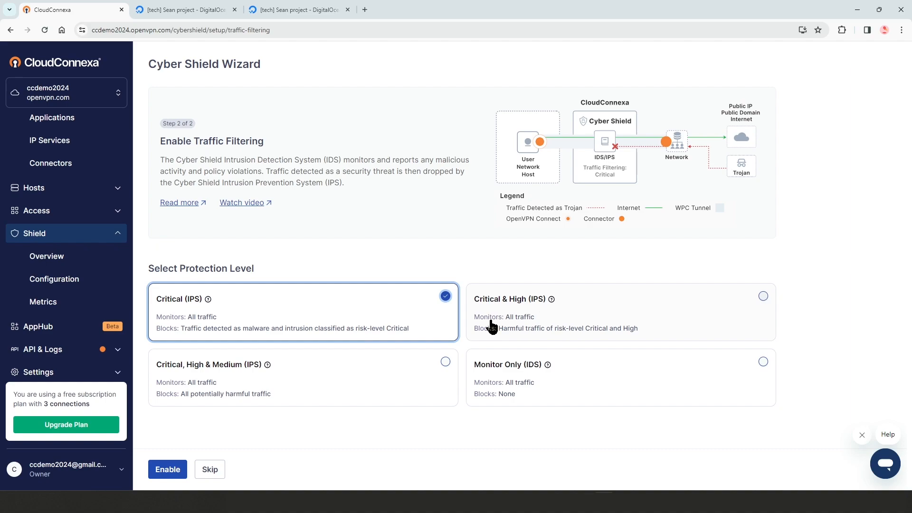
left_click(585, 319)
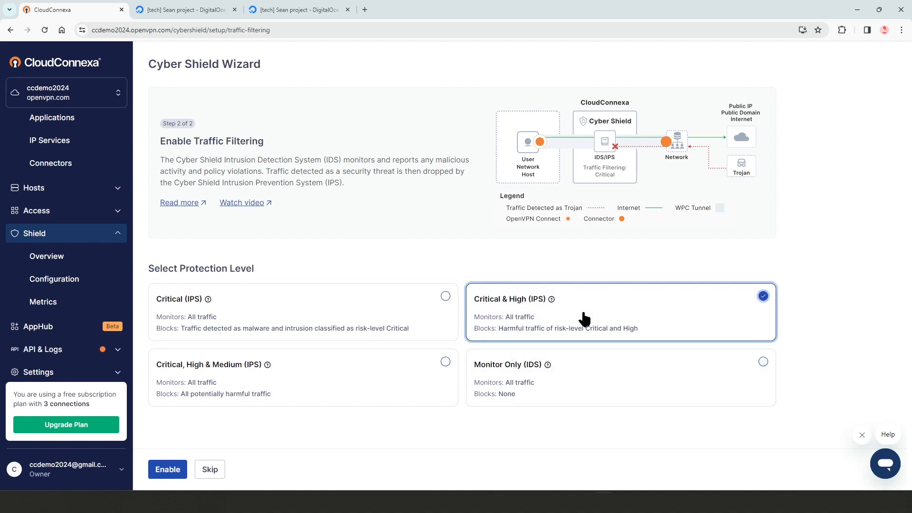
left_click(165, 472)
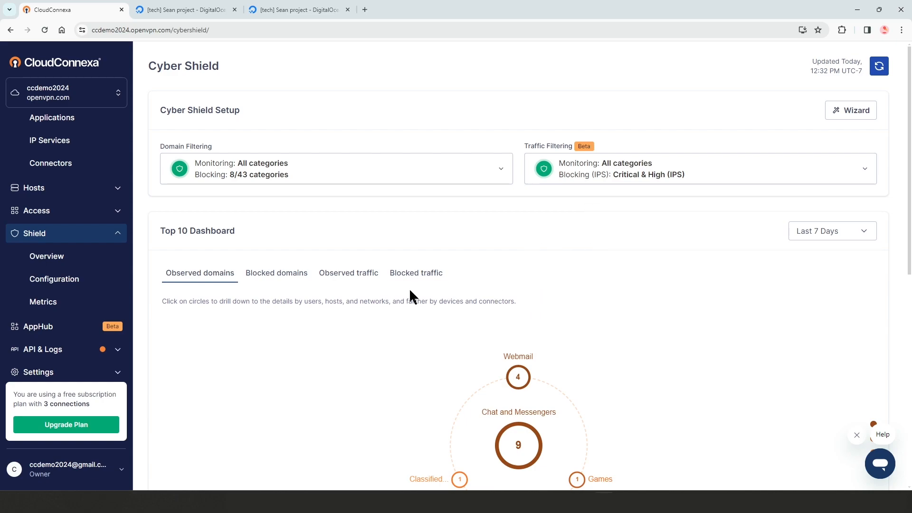
scroll(433, 322, "down", 1)
scroll(434, 323, "down", 3)
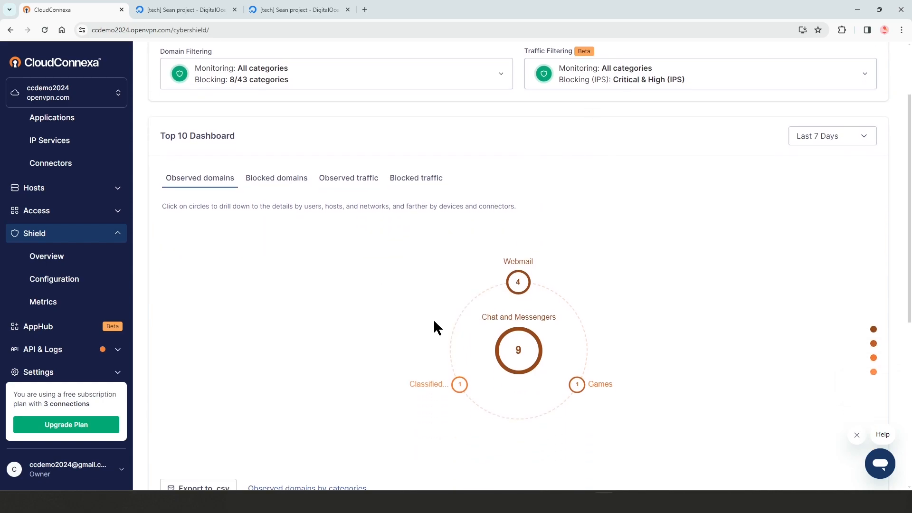
- Open the access settings for internet traffic and review how each user group is routed
left_click(119, 234)
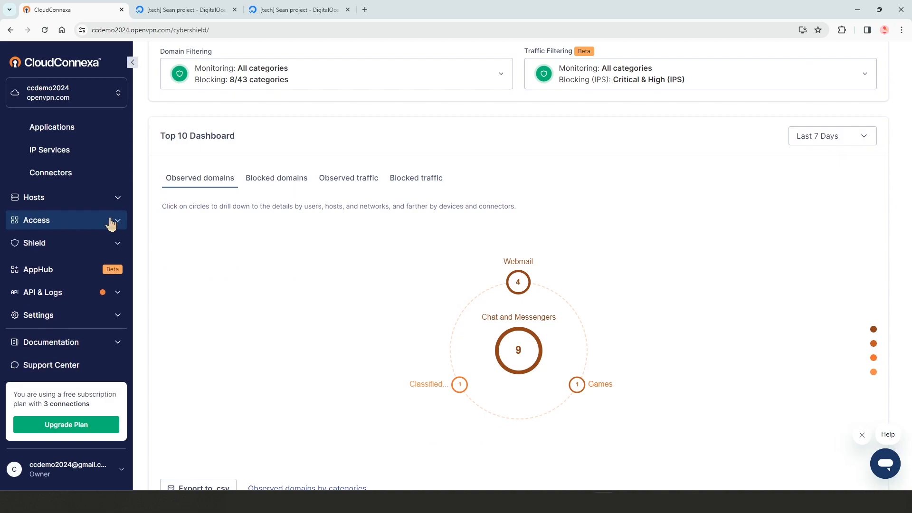
left_click(119, 230)
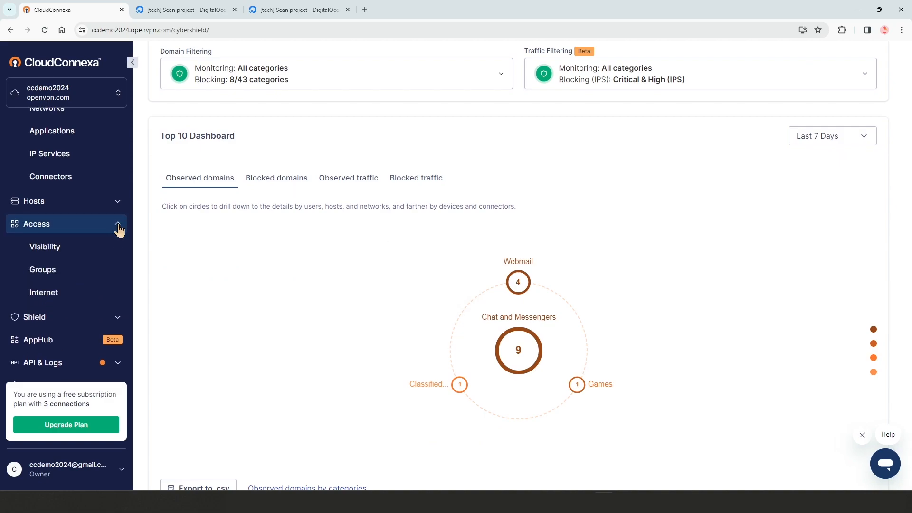
left_click(64, 294)
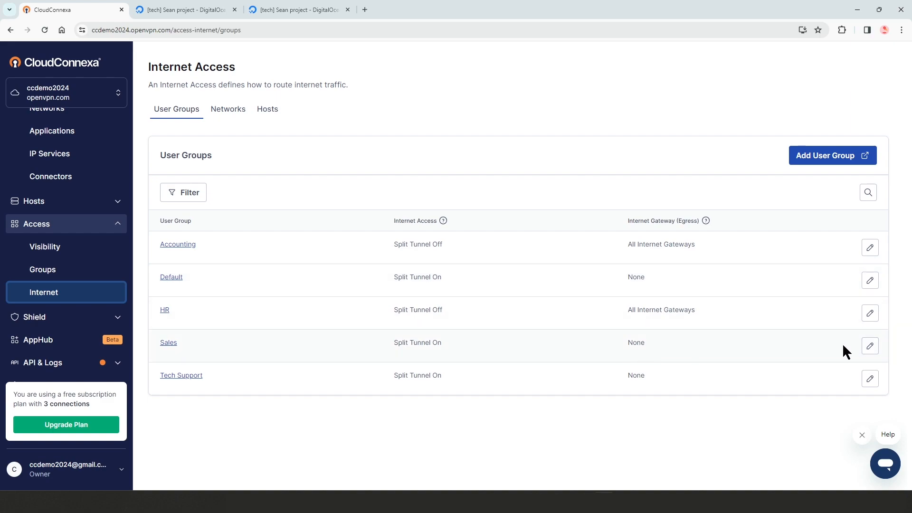
- Try Split Tunnel Off for the Sales group's internet access, inspect the Internet Gateway choices, and cancel the edit
left_click(871, 346)
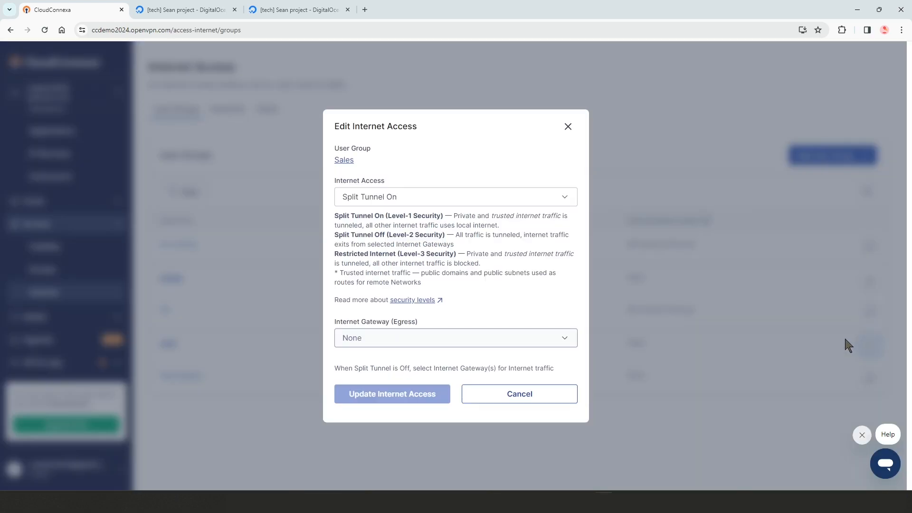
left_click(545, 198)
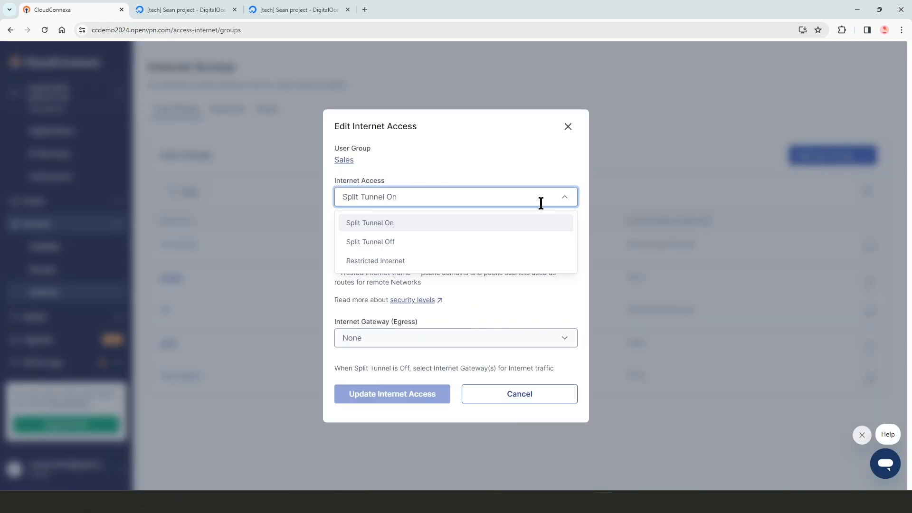
left_click(526, 289)
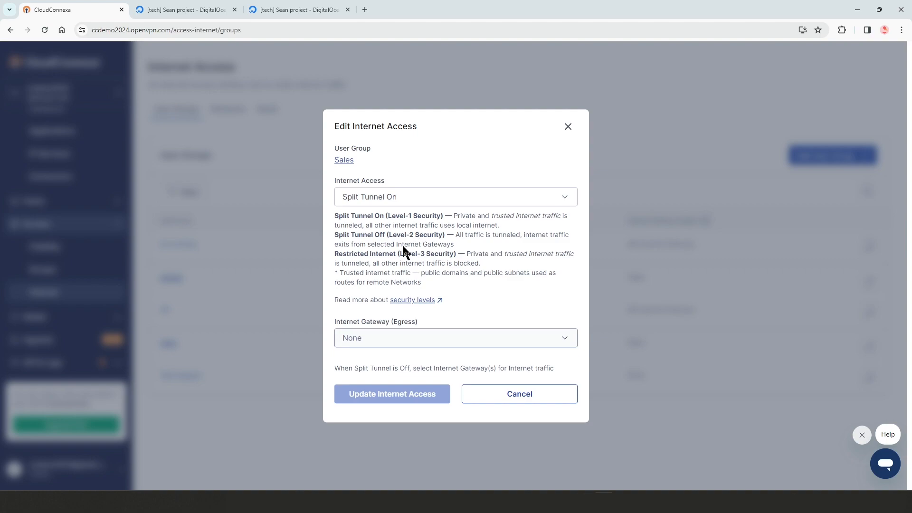
left_click(464, 198)
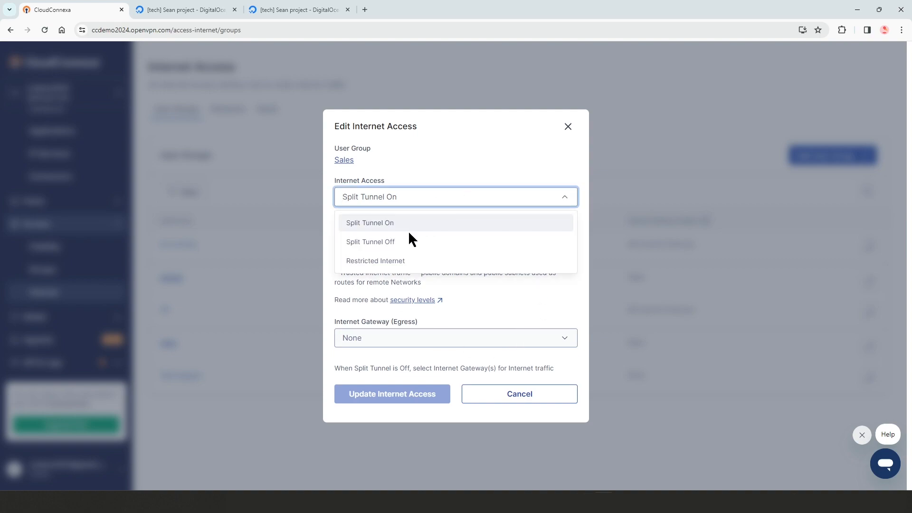
left_click(404, 242)
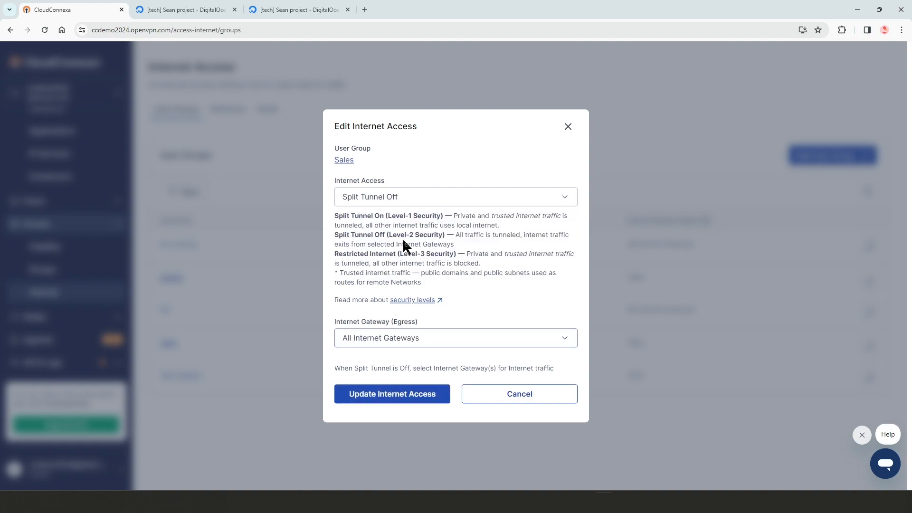
left_click(564, 339)
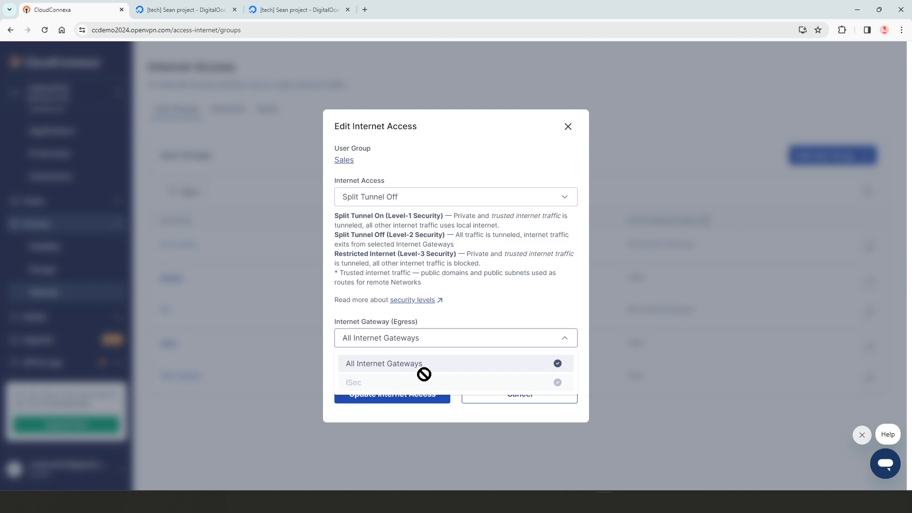
left_click(498, 281)
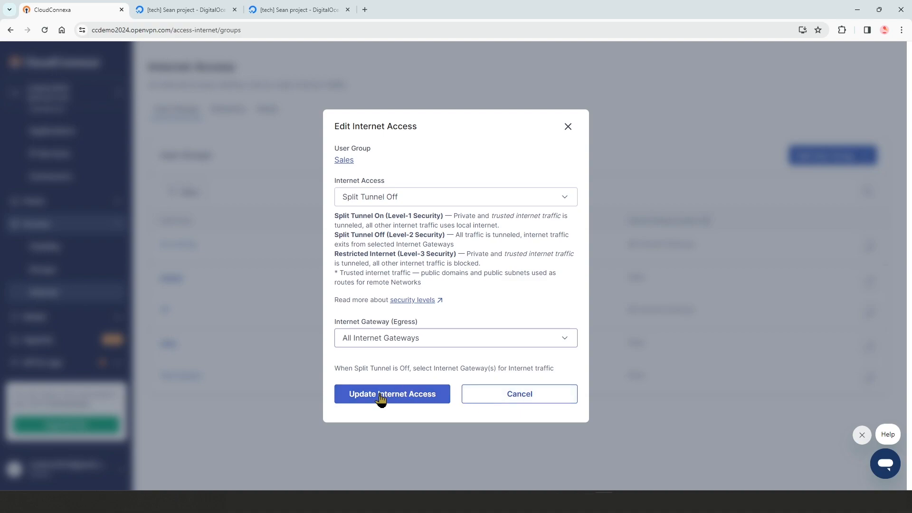
left_click(522, 400)
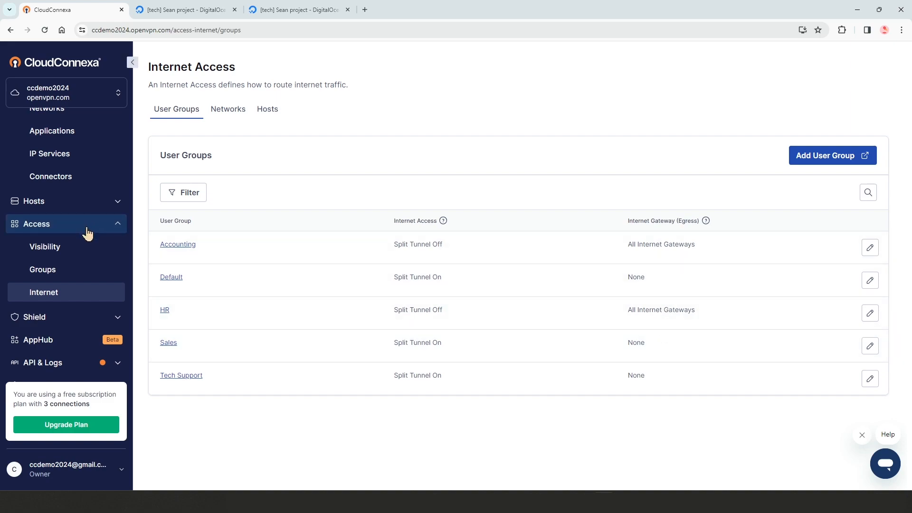
- Open the Accounting user group's details and examine its internet access setting and member list
scroll(88, 235, "up", 2)
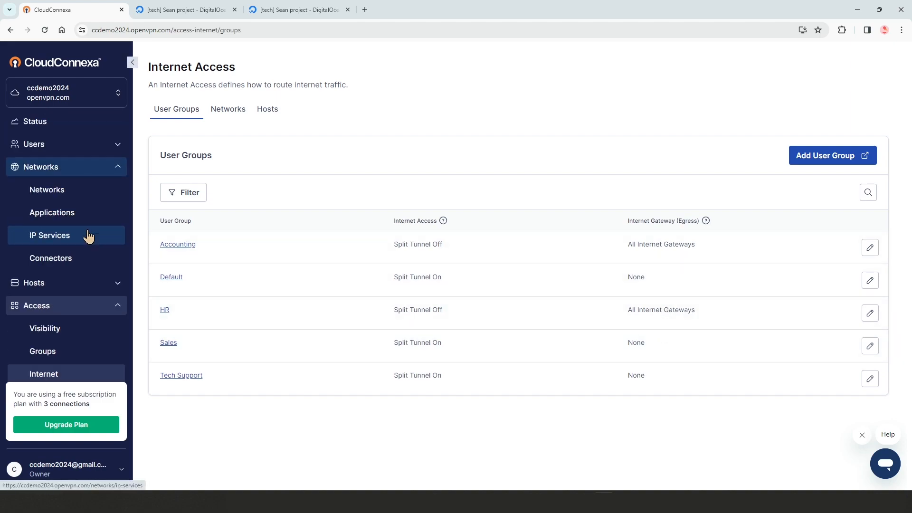
left_click(119, 145)
left_click(51, 199)
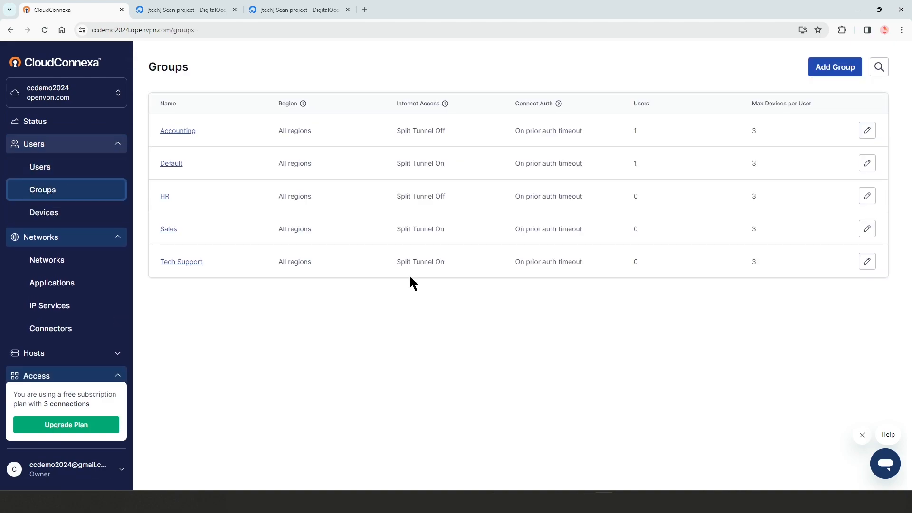
left_click(175, 133)
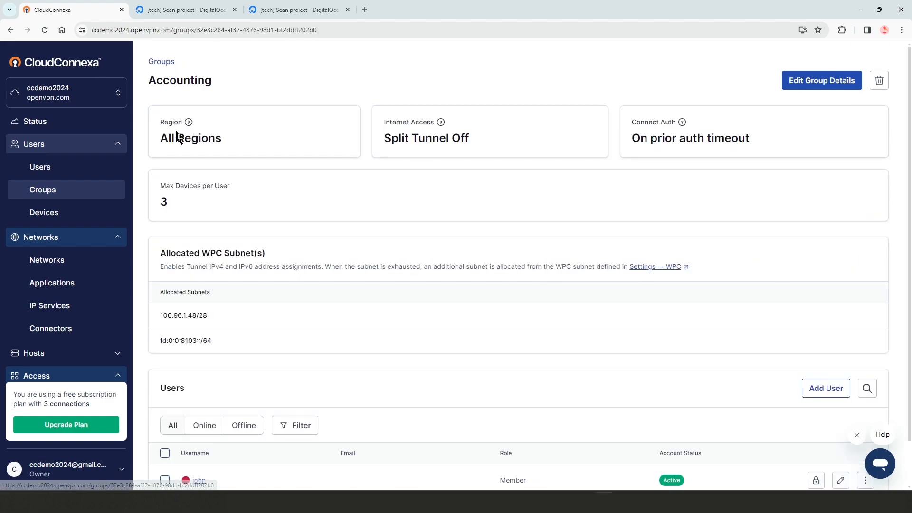
scroll(529, 231, "down", 1)
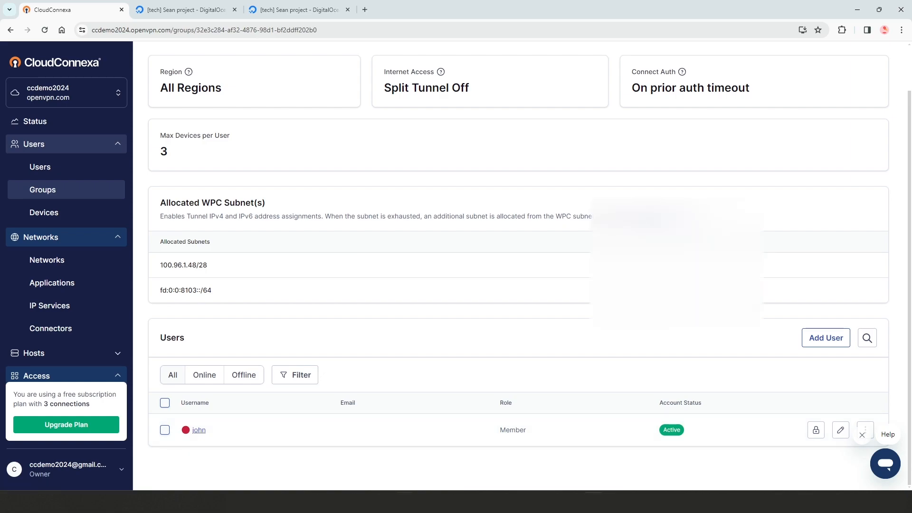
- Switch to OpenVPN Connect, connect the Accounting member's profile by signing in with the username and account password, and minimize the sign-in browser window
left_click(407, 501)
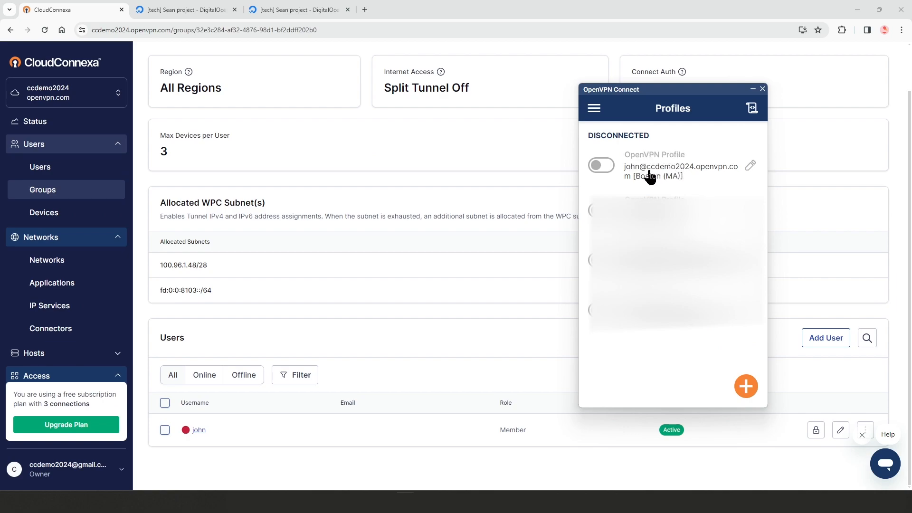
left_click(603, 165)
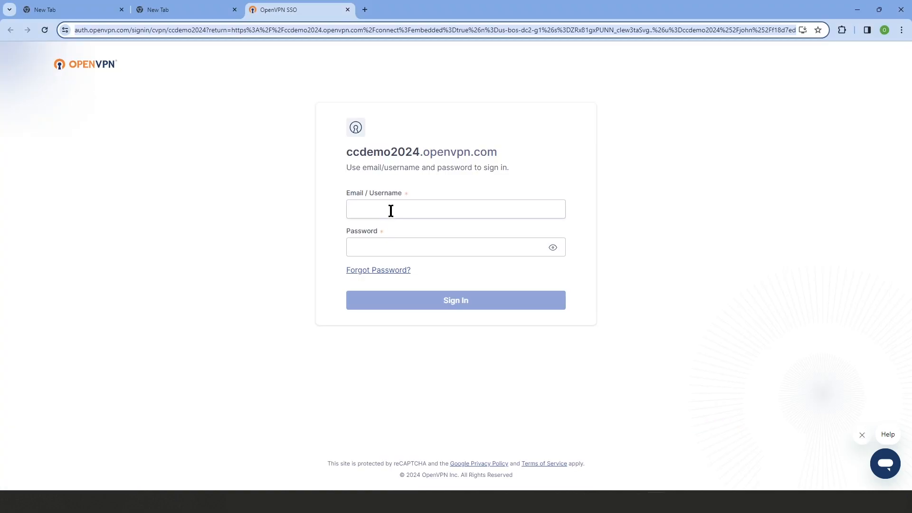
left_click(391, 211)
type("john")
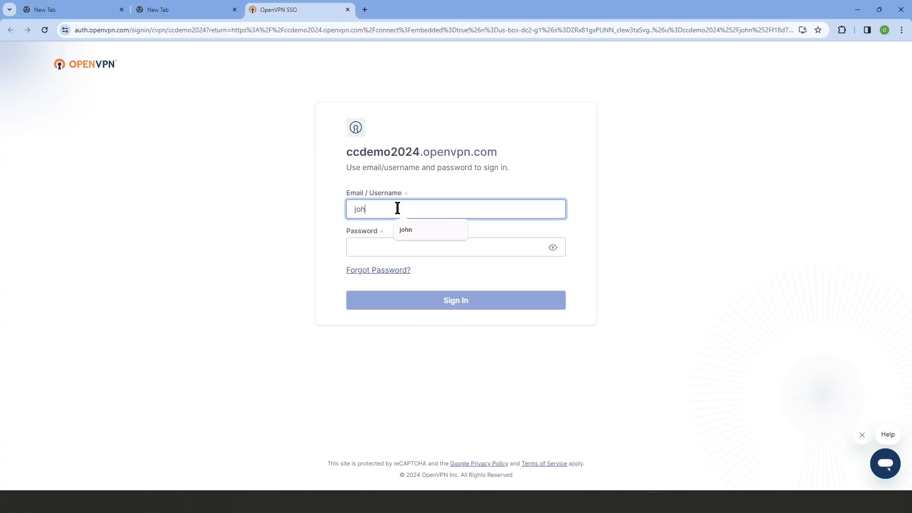
key("Tab")
type("*********")
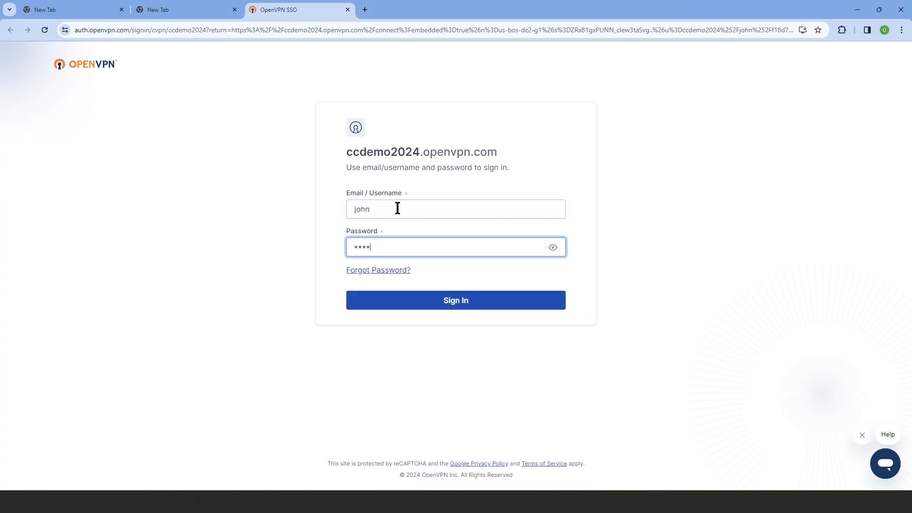
type("***")
left_click(469, 301)
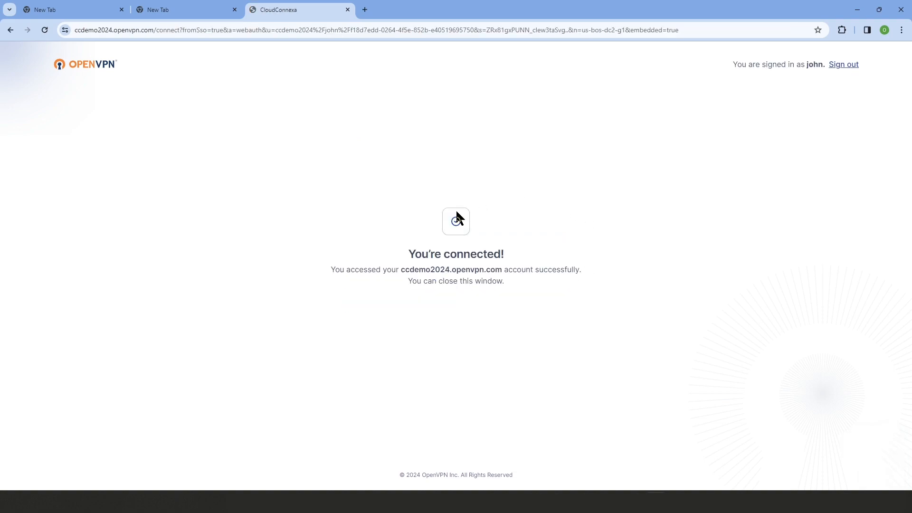
left_click(858, 10)
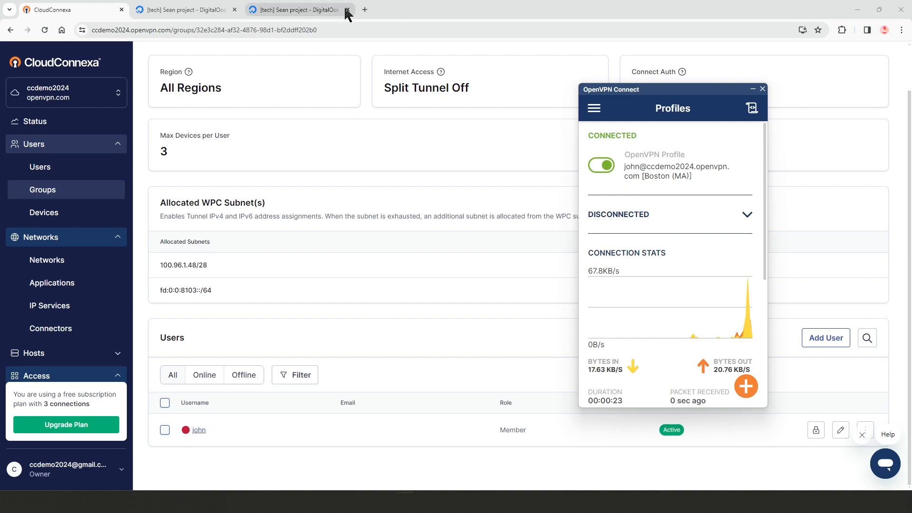
- Search Google for "what is my ip" in a new browser tab to check the connection's public IP address
left_click(366, 10)
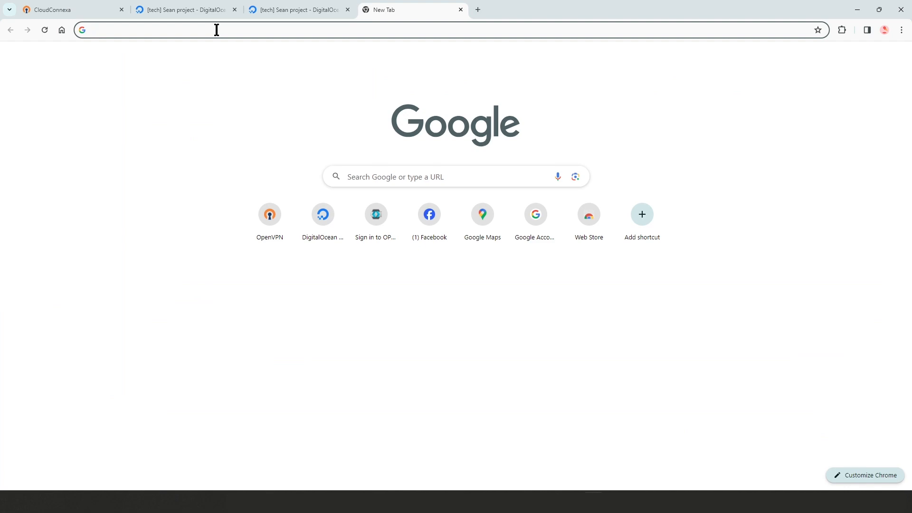
type("What")
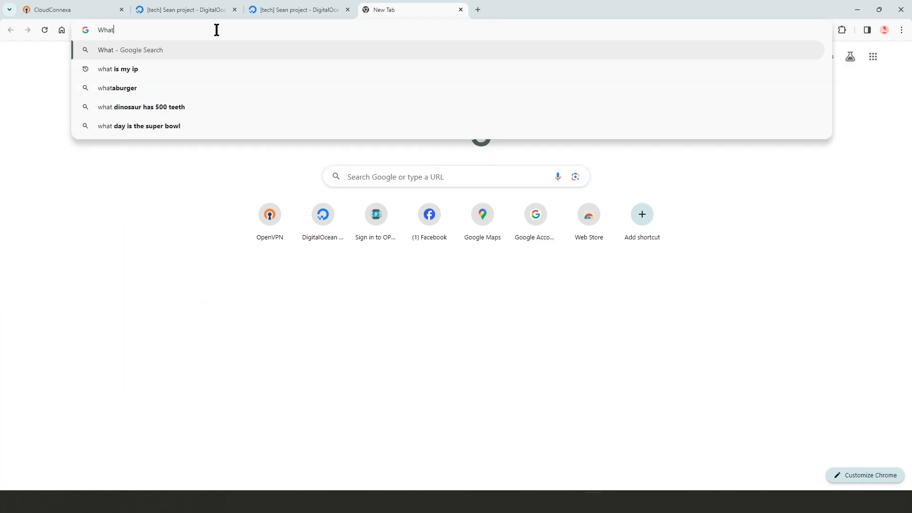
left_click(121, 67)
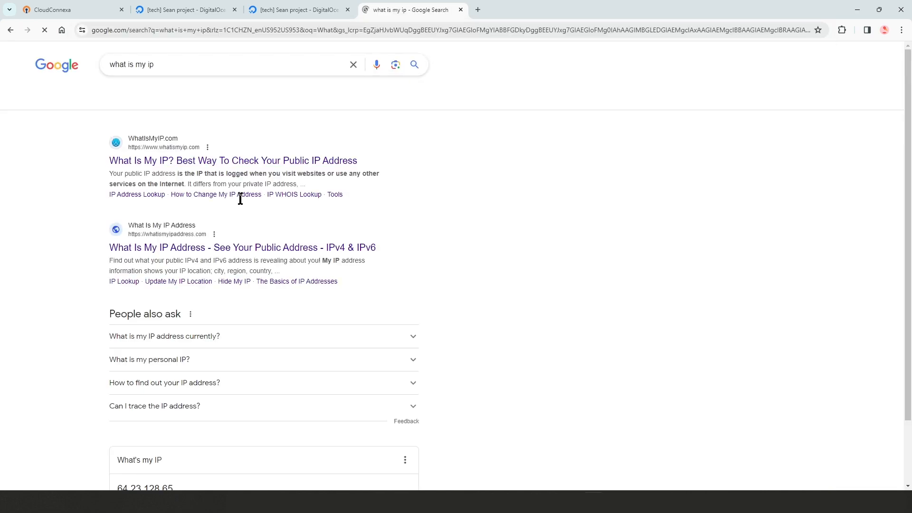
- Highlight the public IP address in the search results, compare it with the ISECConnector droplet's address in DigitalOcean, and return to CloudConnexa
scroll(279, 233, "down", 5)
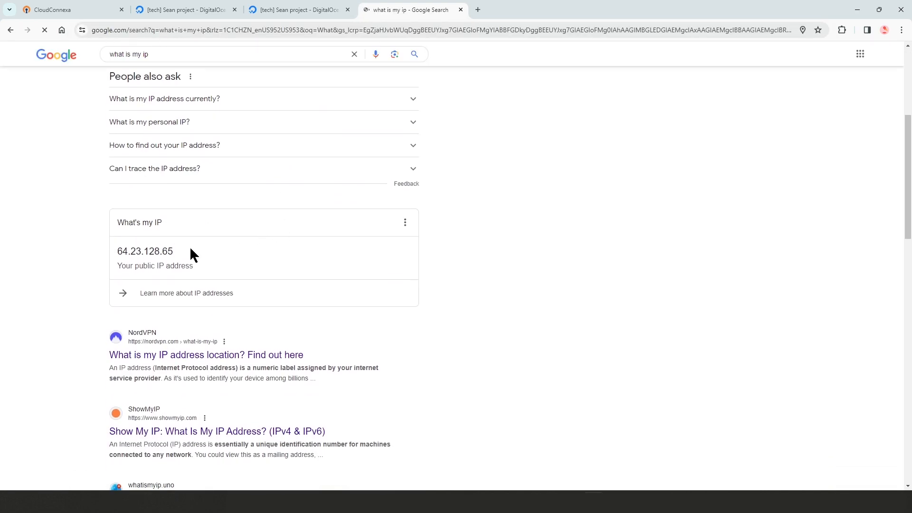
left_click_drag(174, 252, 116, 252)
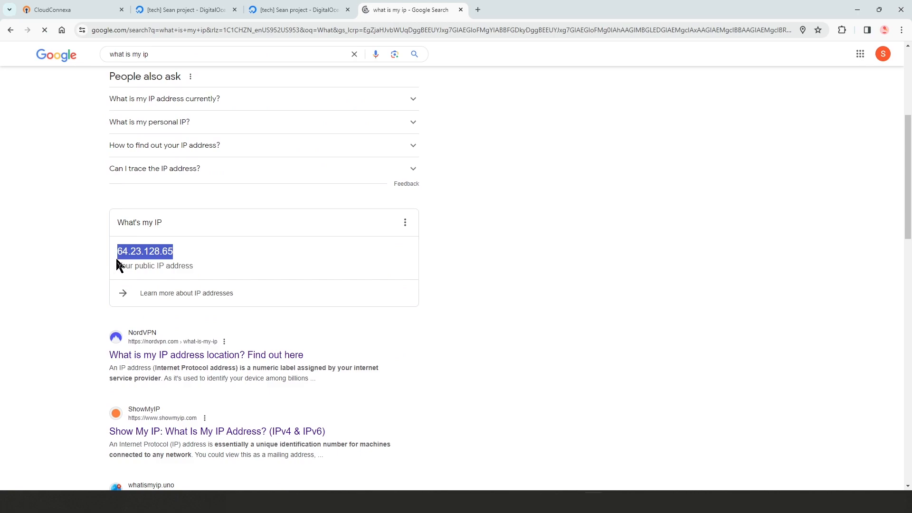
left_click(134, 262)
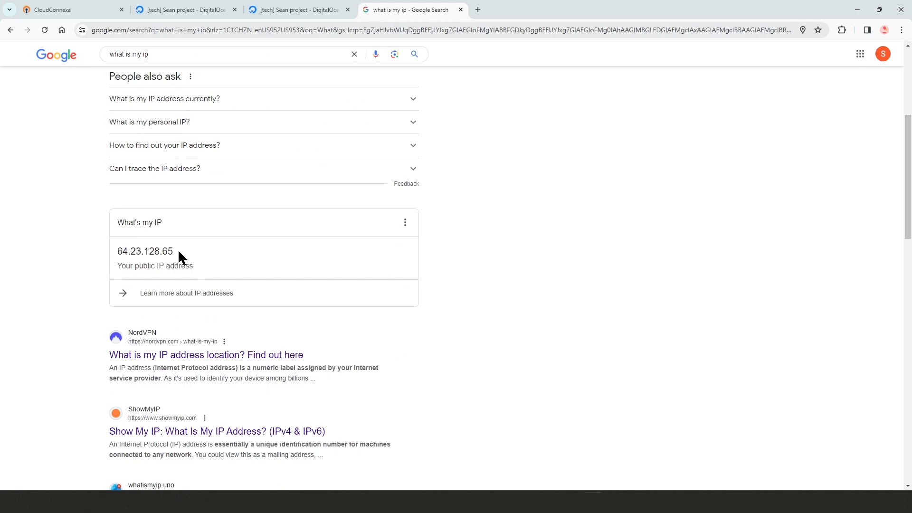
left_click_drag(179, 252, 115, 252)
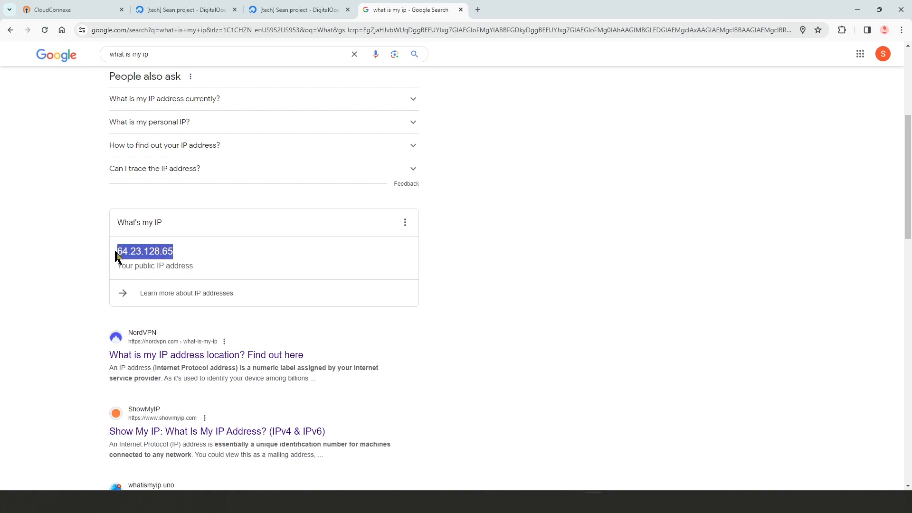
left_click(188, 12)
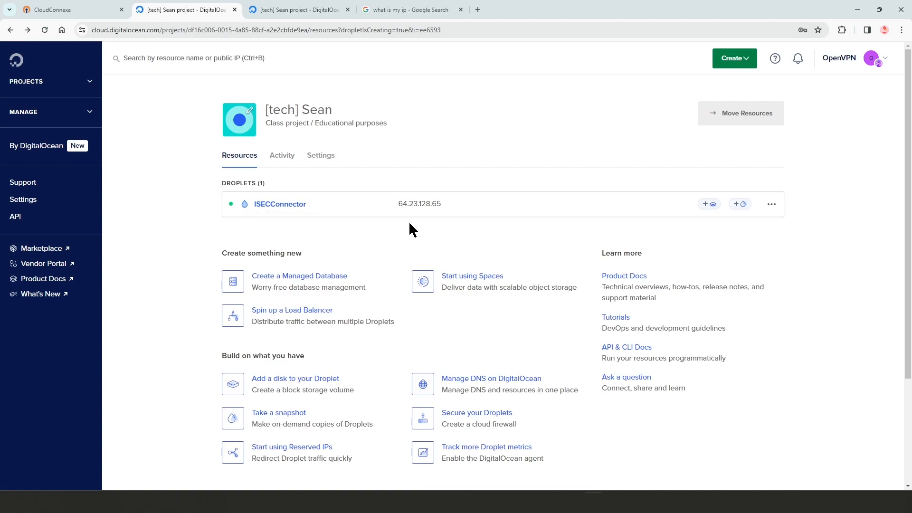
left_click(80, 14)
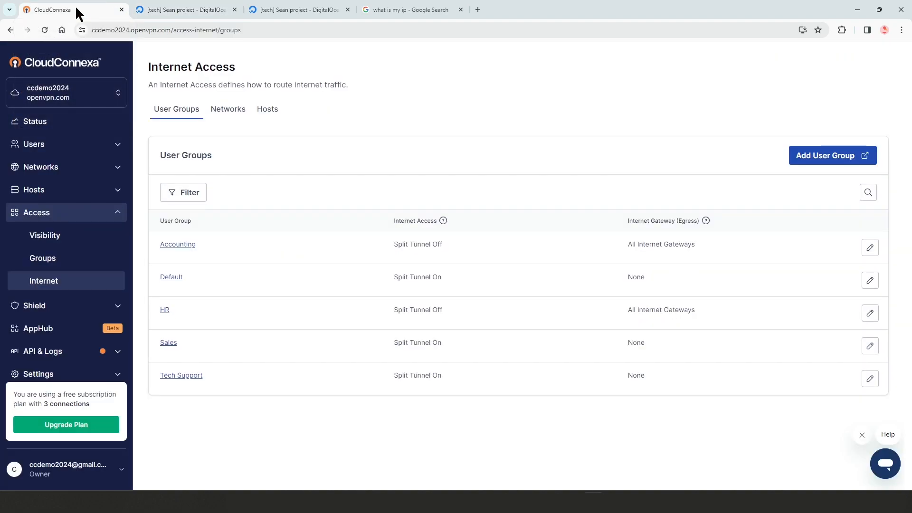